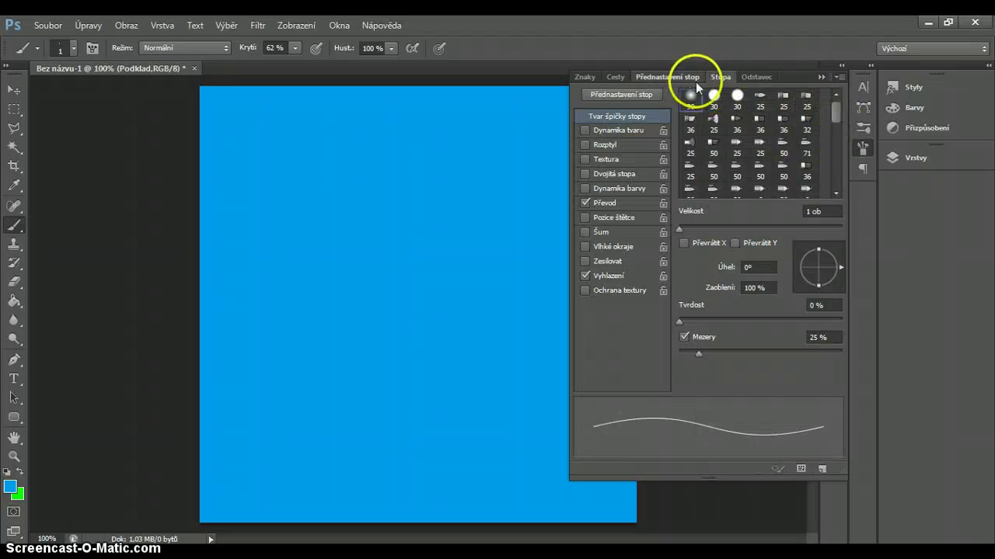
- Choose the 80 px scattered hexagon brush from the brush presets and collapse the presets
left_click(683, 78)
scroll(708, 338, "down", 4)
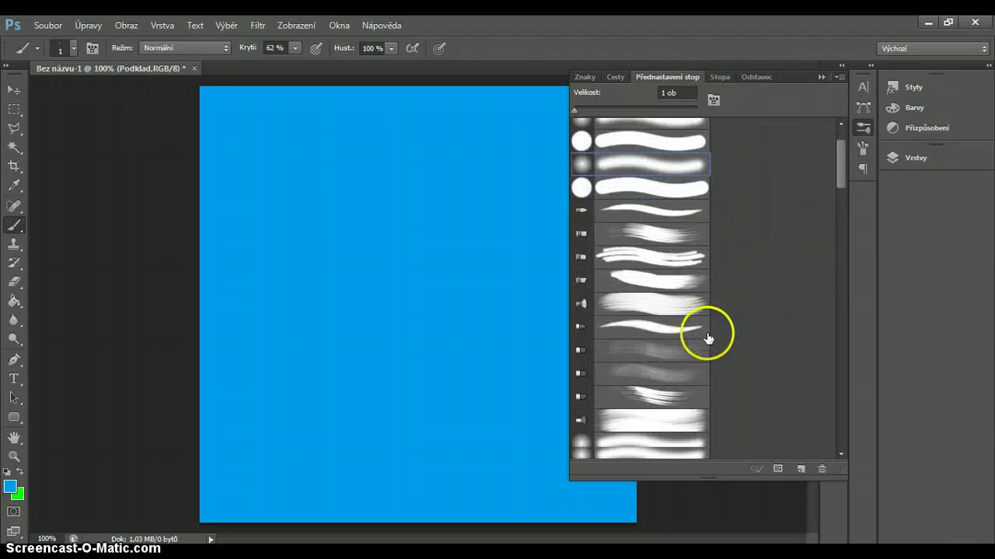
scroll(706, 358, "down", 10)
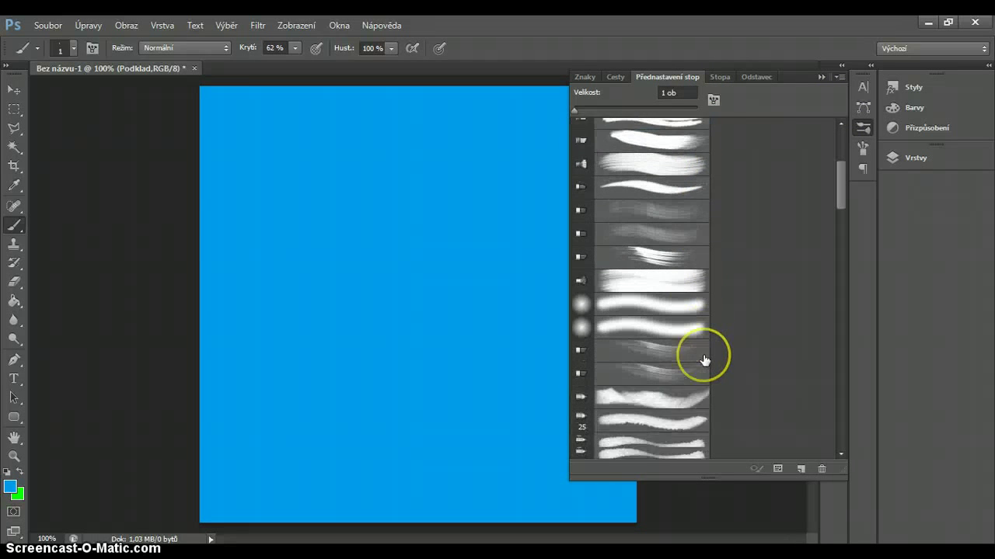
scroll(717, 343, "down", 12)
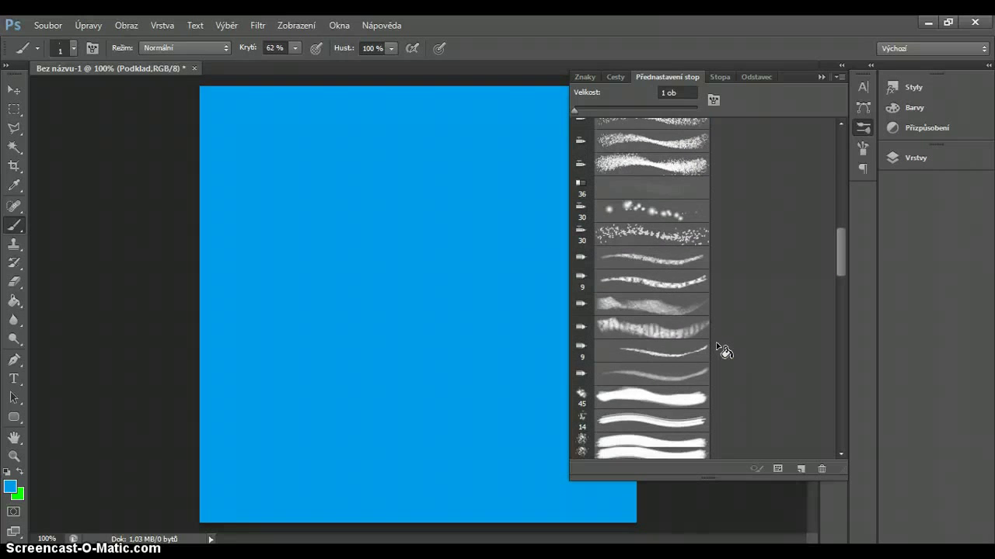
scroll(716, 343, "down", 6)
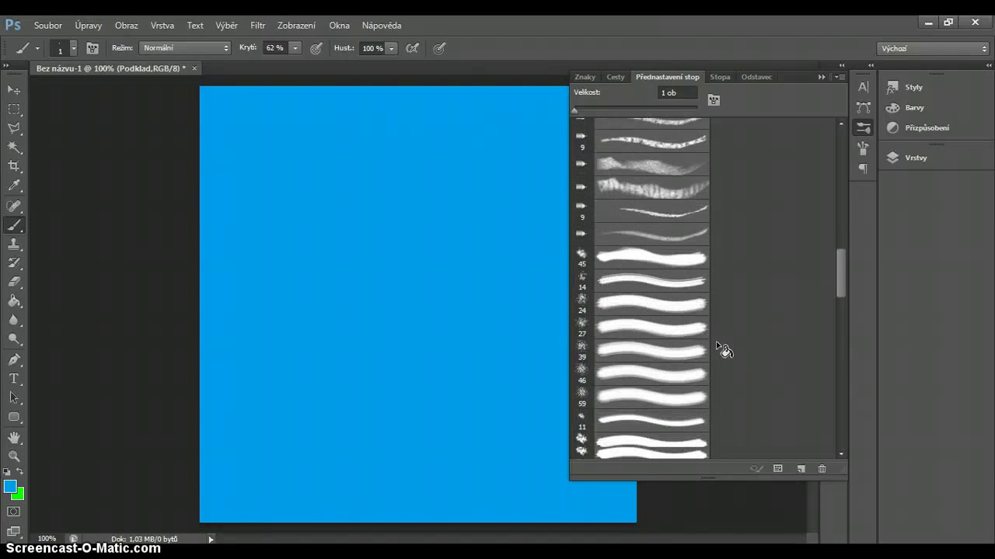
scroll(716, 343, "down", 4)
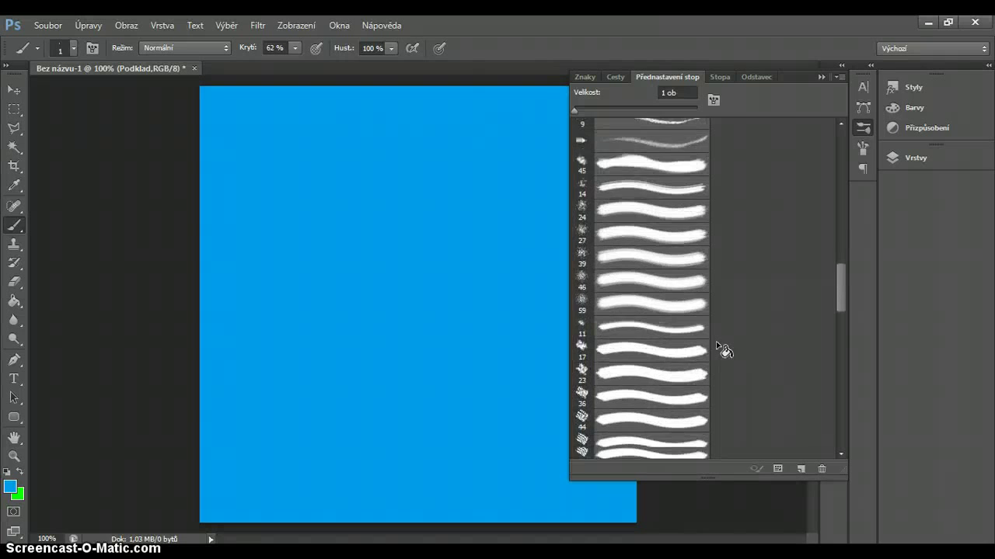
scroll(716, 343, "down", 6)
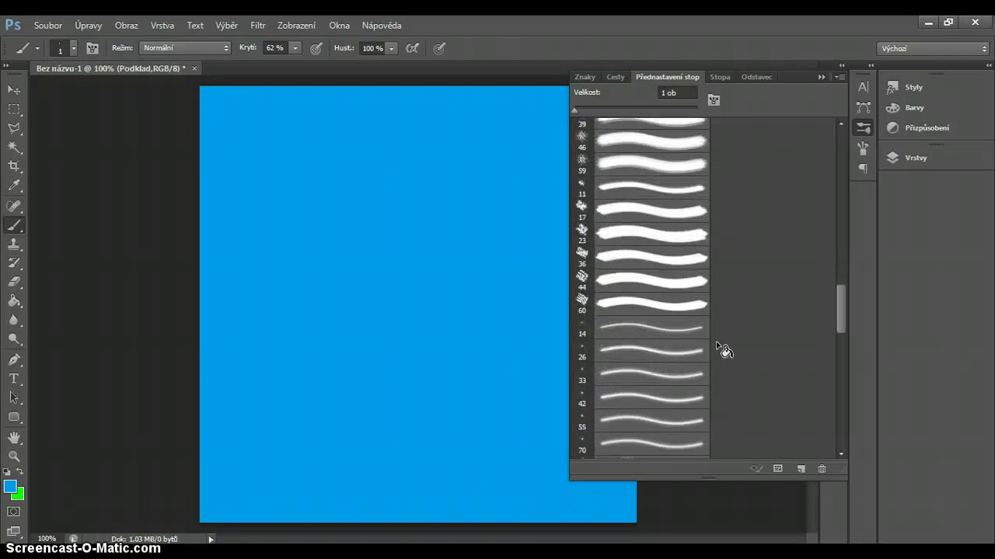
scroll(716, 344, "down", 12)
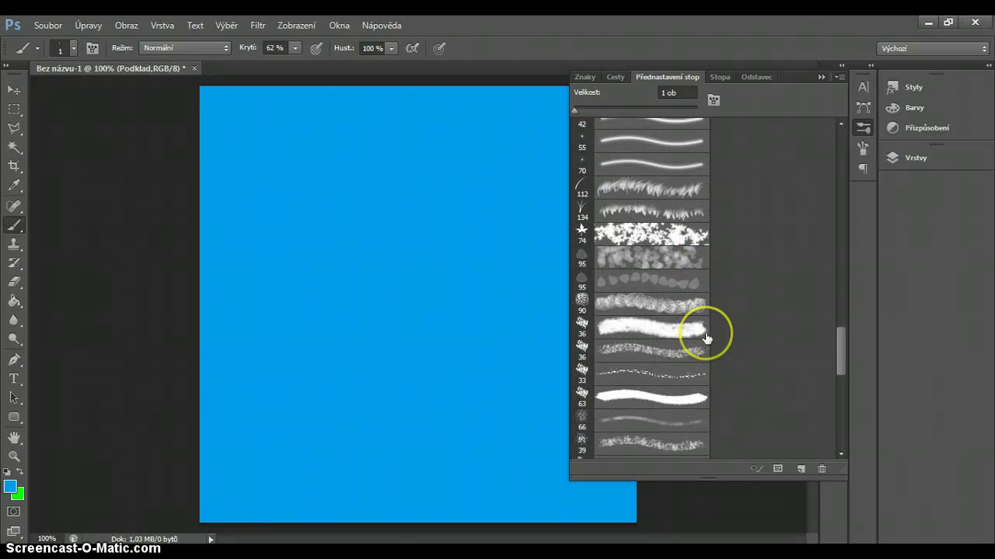
scroll(705, 336, "down", 4)
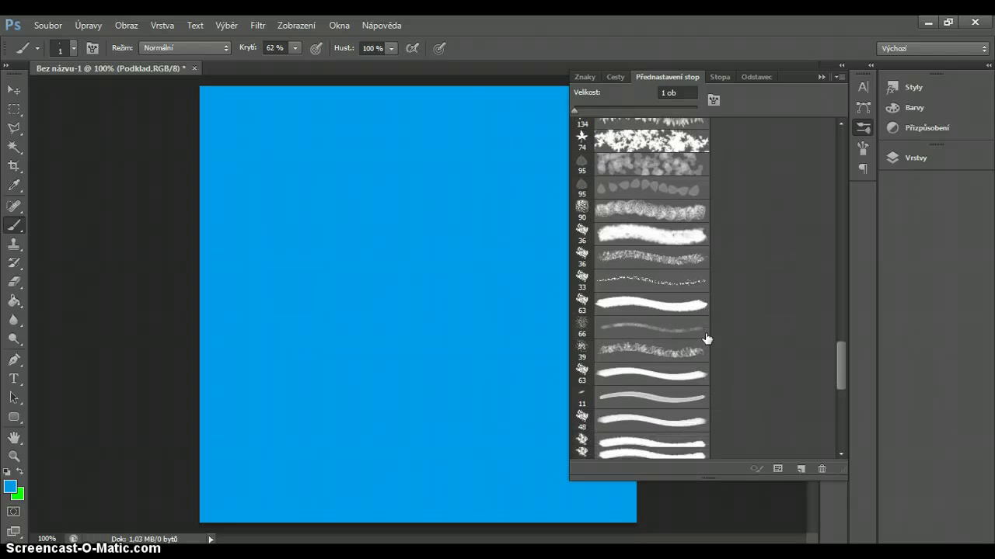
scroll(706, 337, "down", 10)
left_click(647, 202)
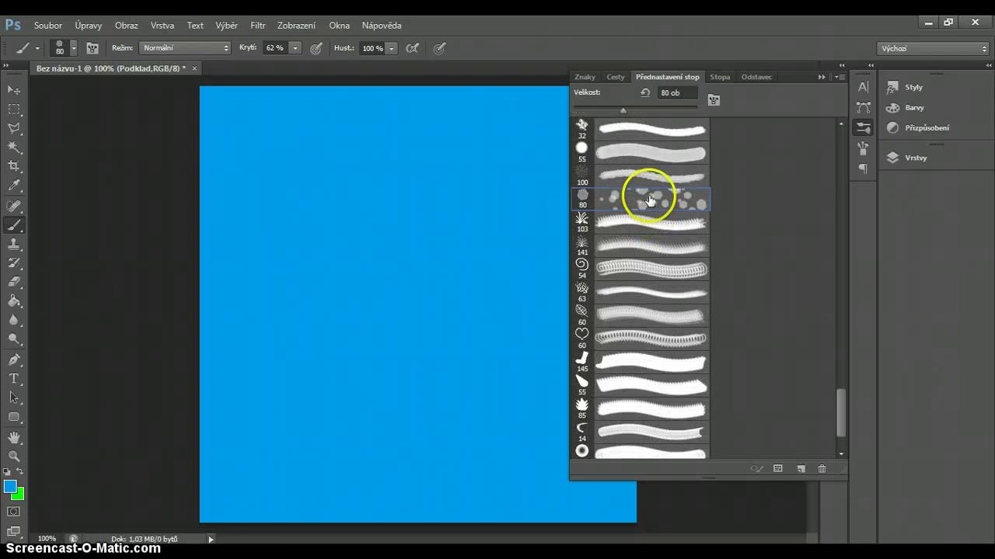
left_click(822, 77)
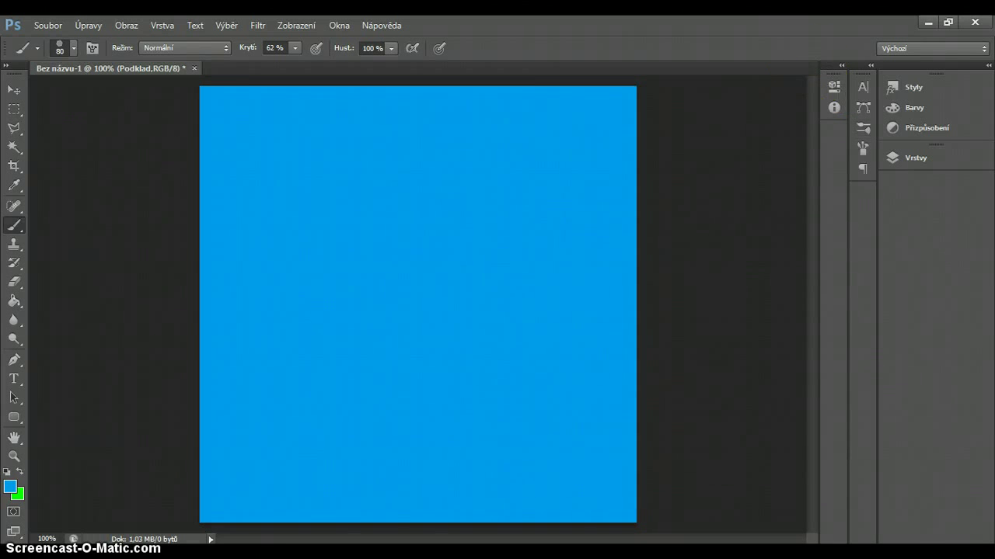
- Set the foreground color to white (ffffff) and return to the Brush tool
left_click(10, 487)
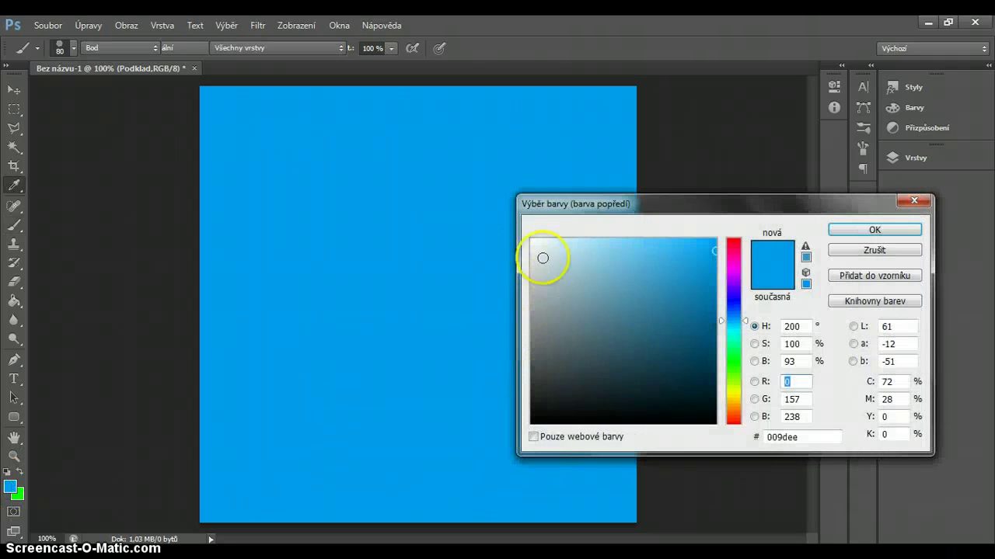
left_click(534, 240)
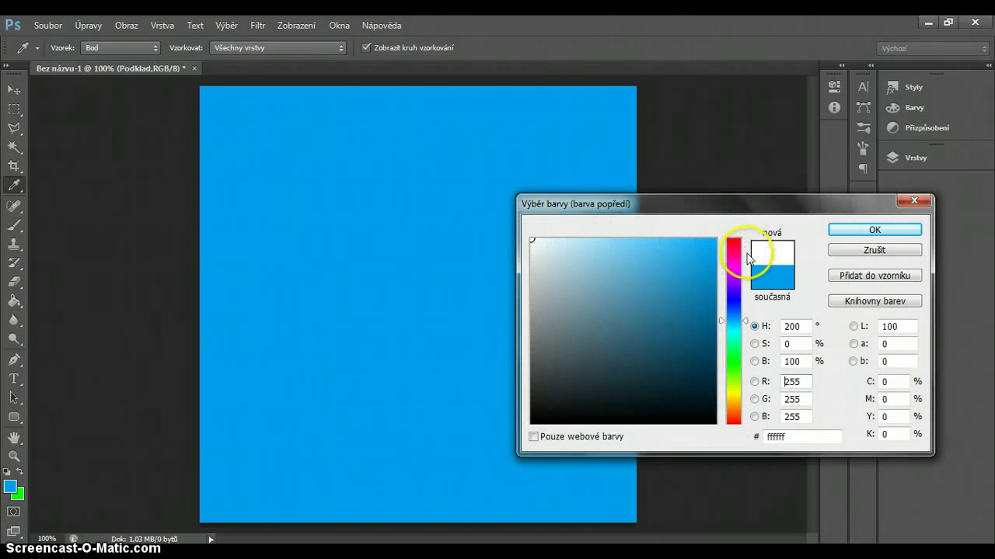
left_click(857, 233)
key("b")
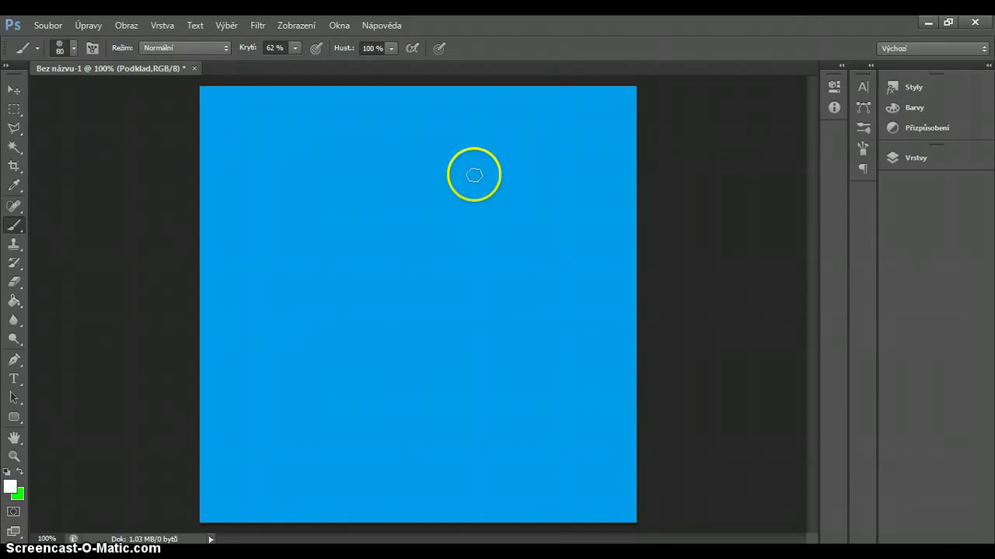
- Set the brush opacity to 100% and paint scattered white hexagons across the blue Podklad layer
left_click(274, 47)
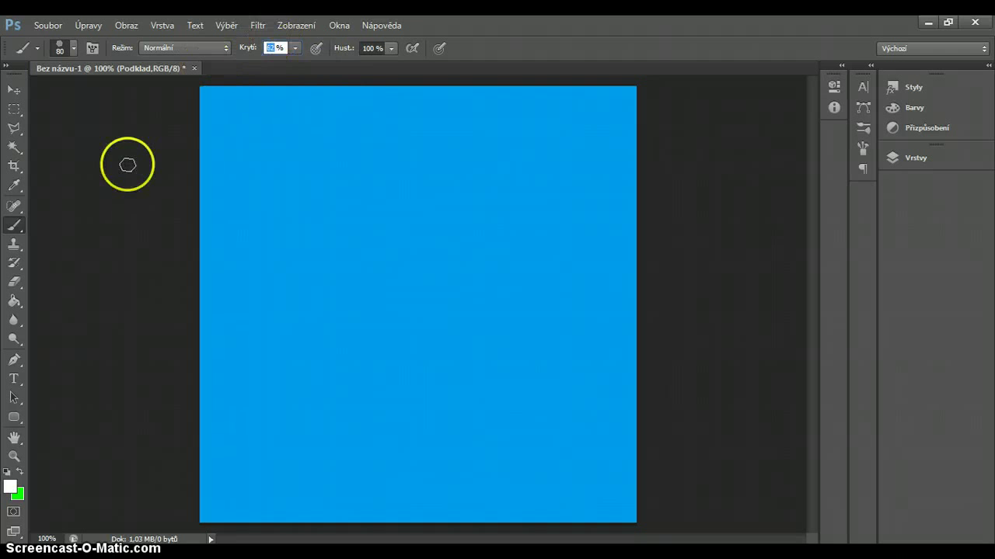
type("100")
key("Return")
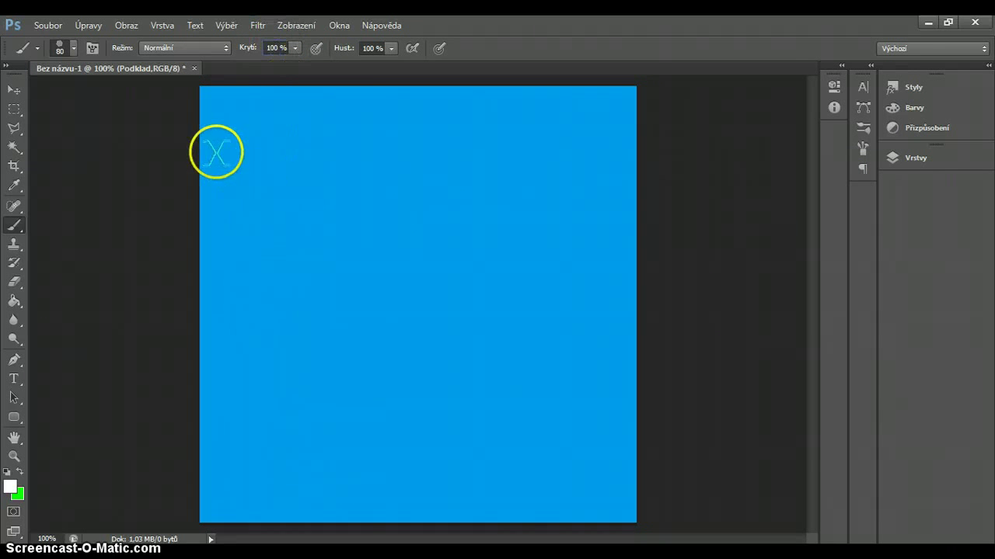
mouse_move(213, 129)
left_mouse_down()
mouse_move(311, 218)
mouse_move(342, 326)
mouse_move(396, 310)
mouse_move(420, 389)
mouse_move(544, 295)
mouse_move(657, 169)
left_mouse_up()
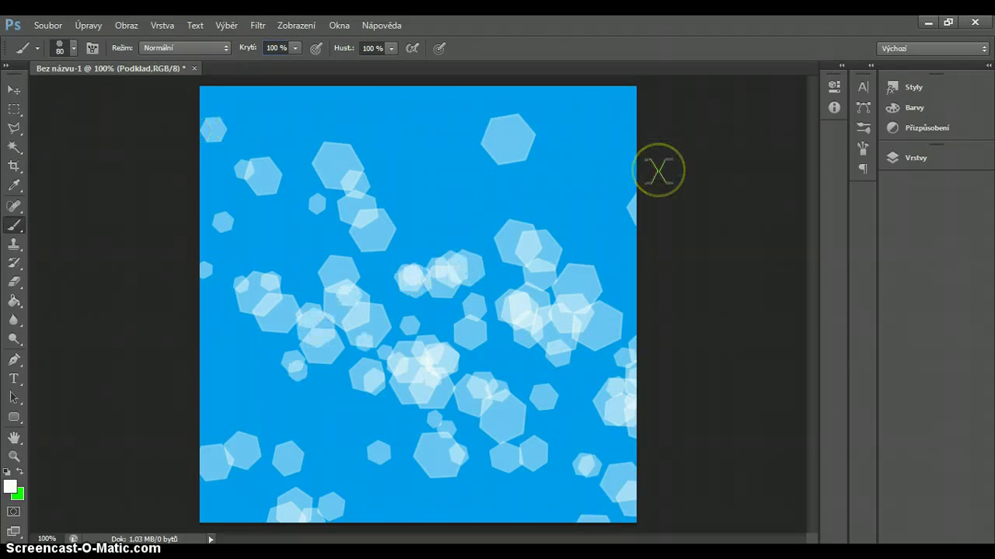
- Apply a motion blur (Rozmáznutí) to the Podklad layer with an angle of 49° and a distance of 2000 pixels
left_click(257, 25)
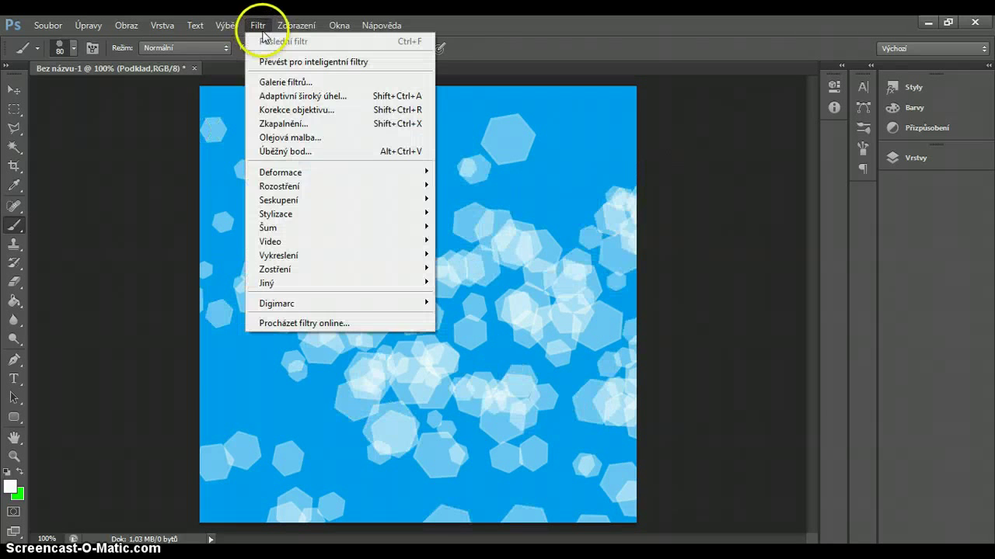
mouse_move(298, 189)
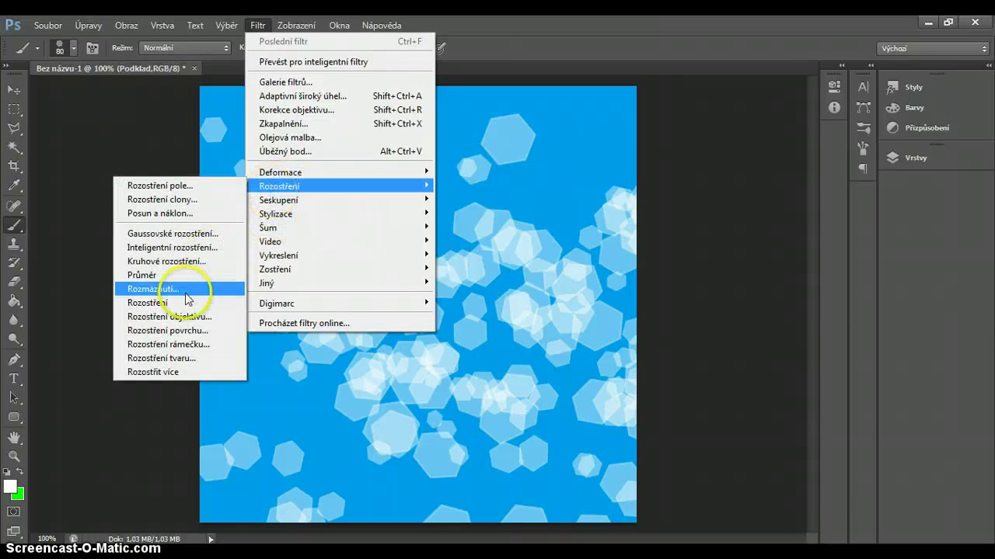
left_click(194, 283)
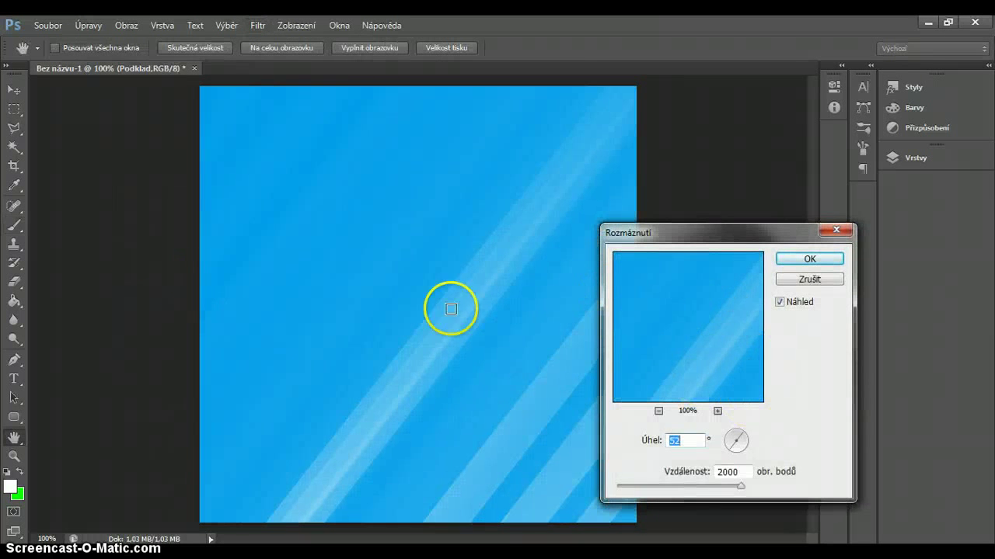
left_click(737, 437)
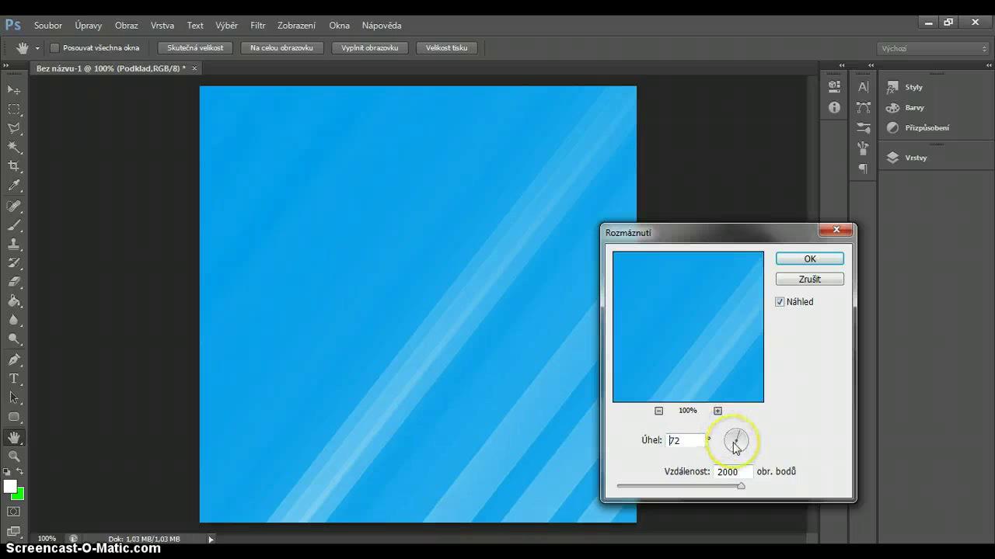
mouse_move(735, 448)
left_mouse_down()
mouse_move(756, 449)
mouse_move(729, 451)
left_mouse_up()
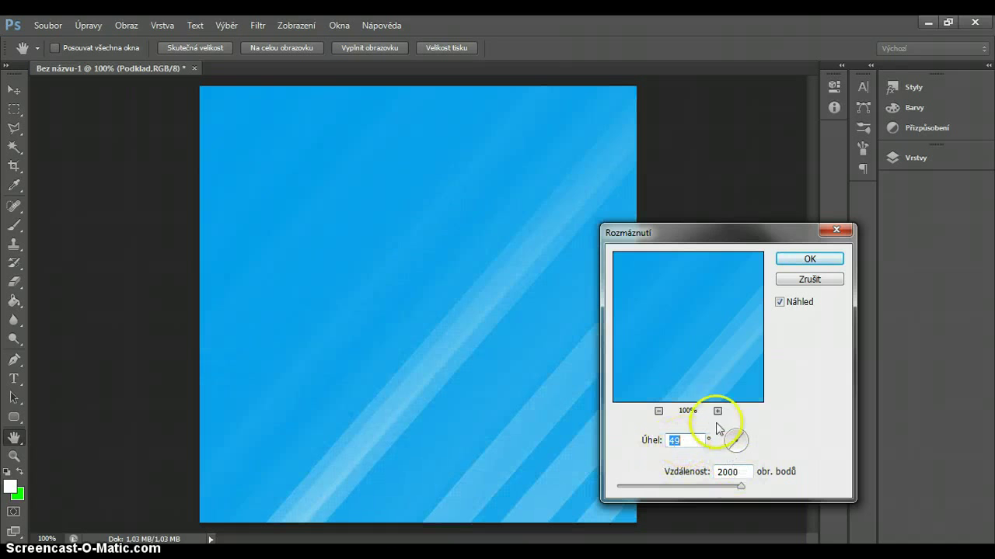
left_click(804, 260)
key("b")
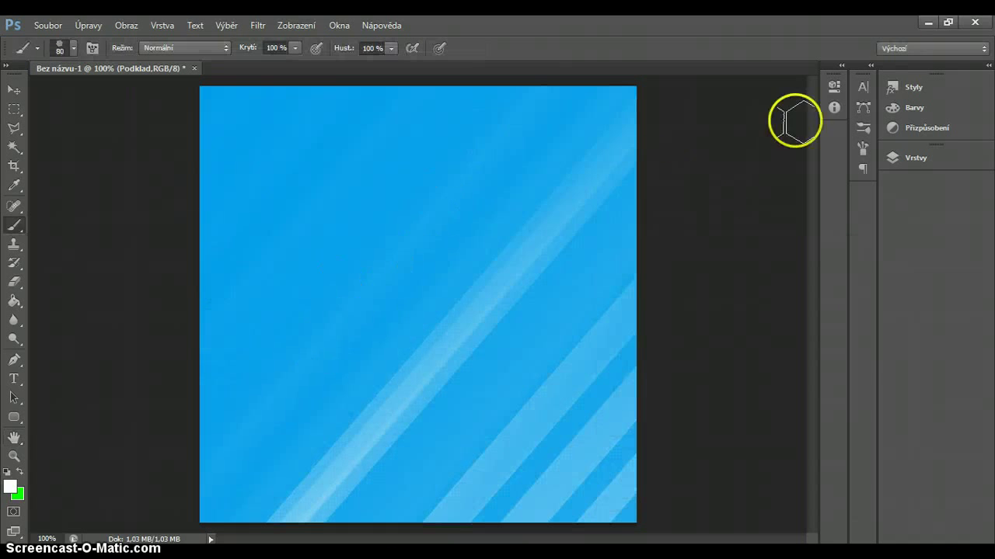
- Make the Okno group visible and select the Základ layer inside the Stuha group
left_click(915, 158)
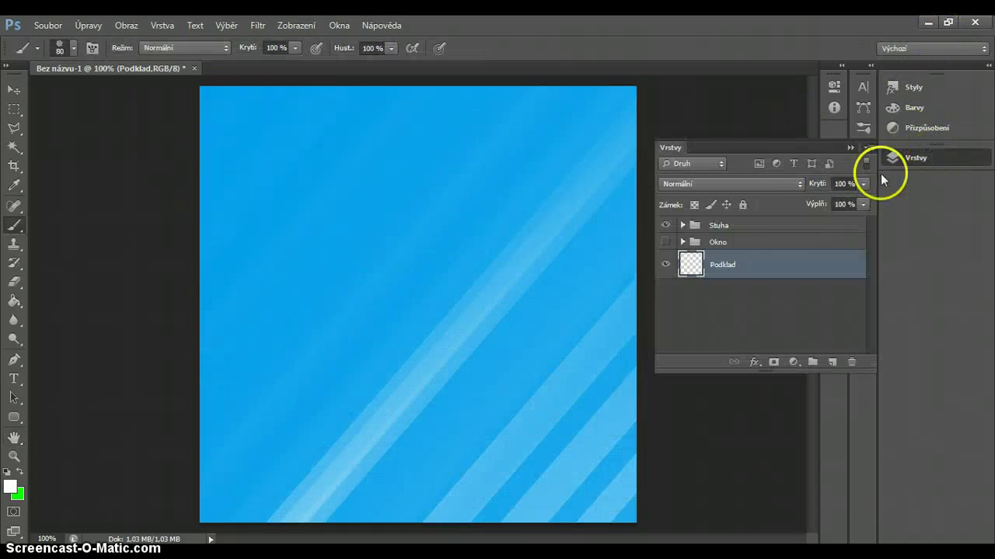
left_click(665, 241)
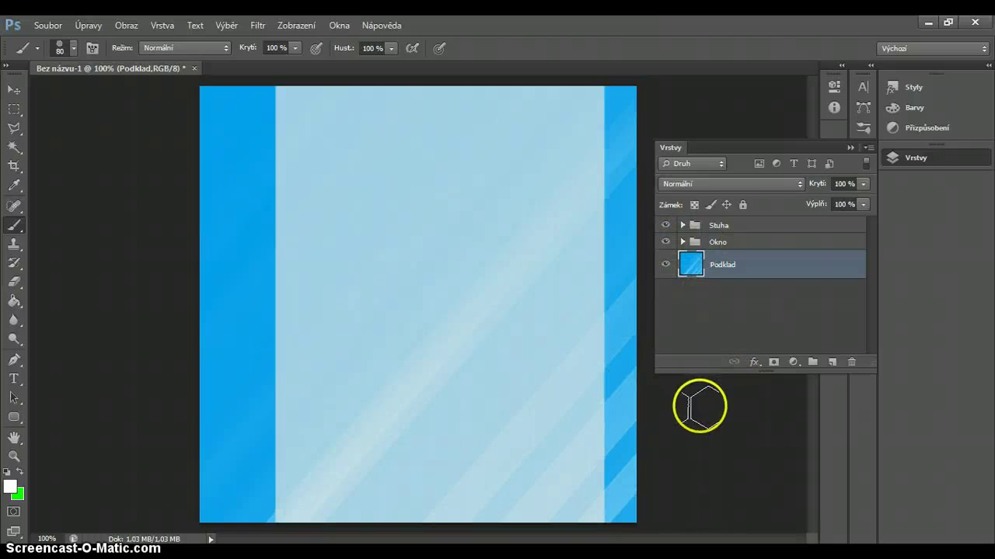
left_click(722, 225)
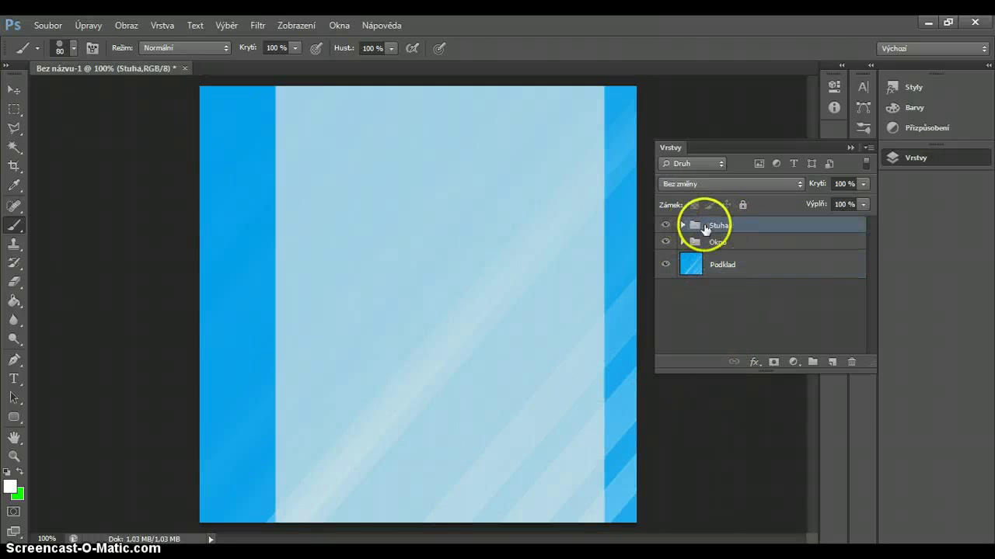
left_click(682, 226)
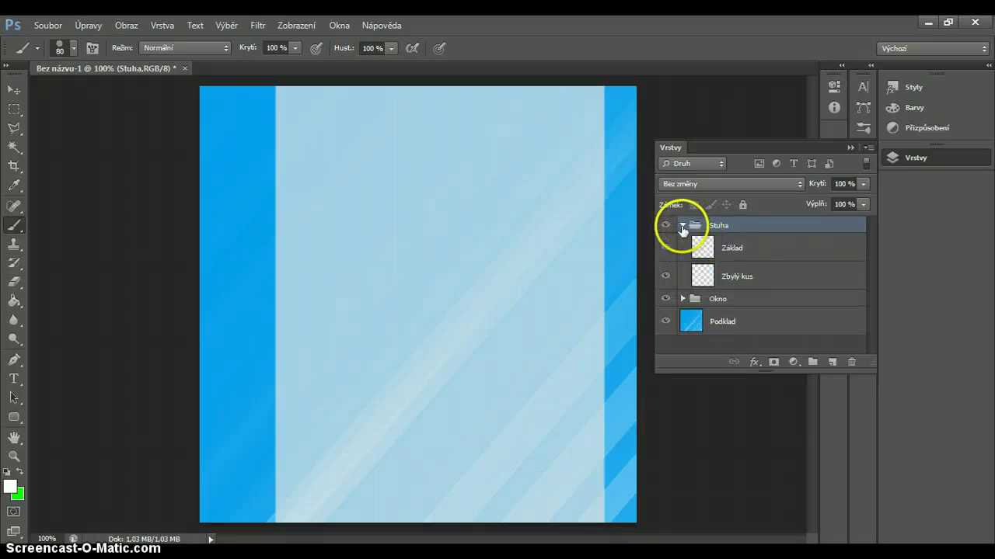
left_click(761, 248)
- Draw a wide, thin rectangular selection from the left edge of the pale panel, just below the top of the canvas
key("ctrl+plus")
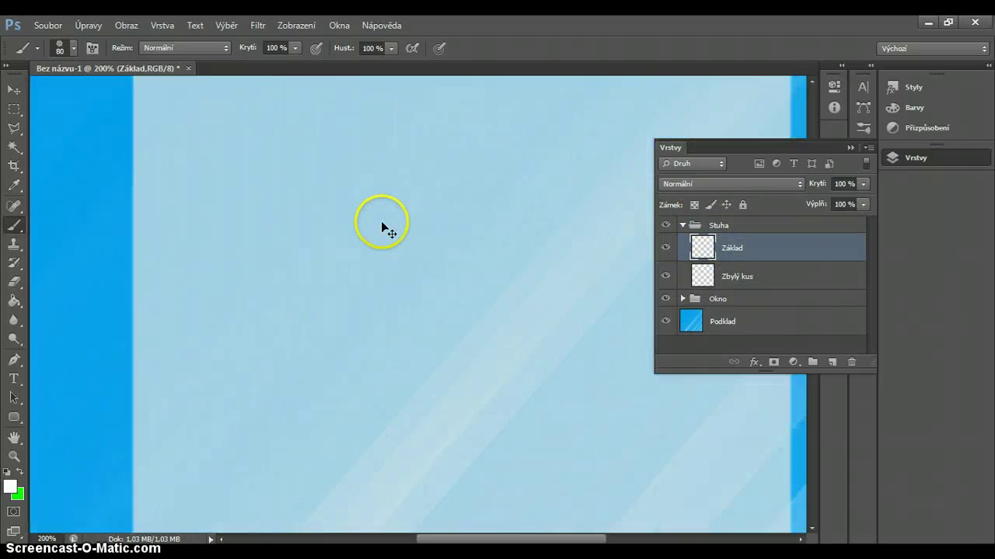
key("ctrl+plus")
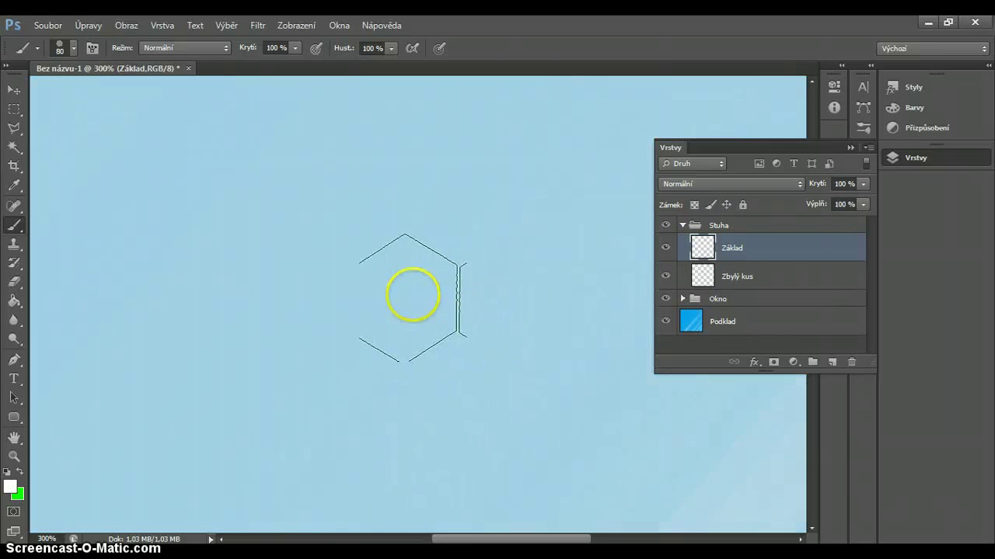
key("ctrl+minus")
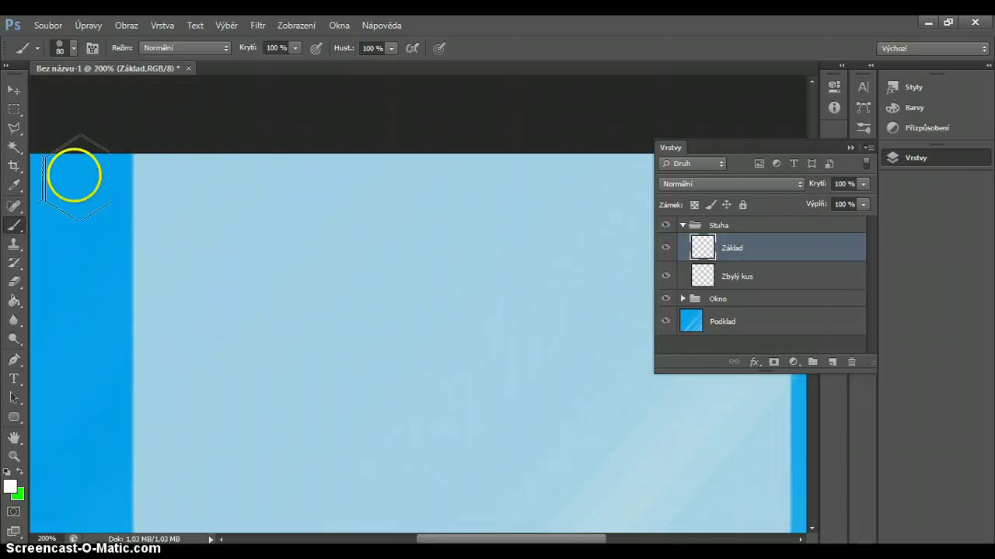
left_click(14, 109)
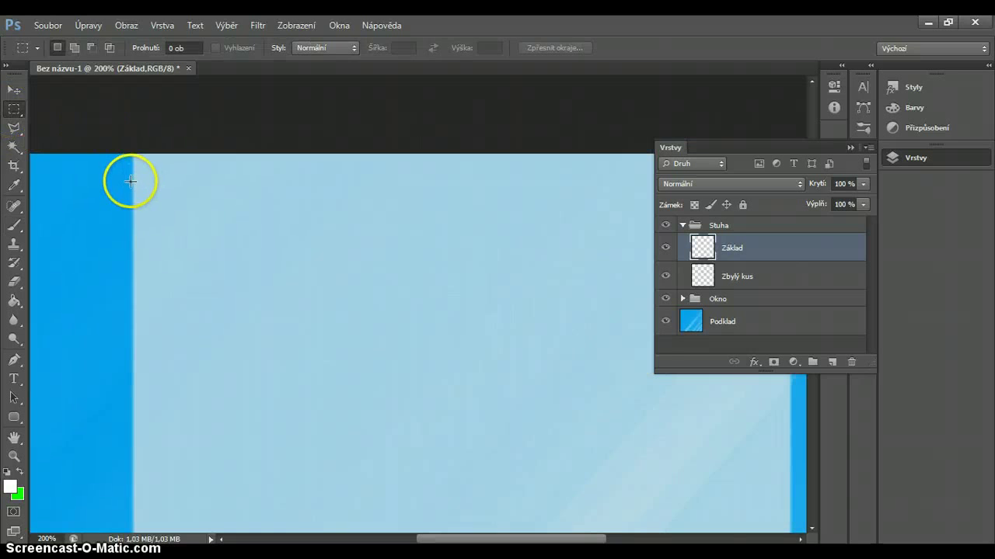
left_click_drag(134, 182, 490, 228)
left_click(153, 373)
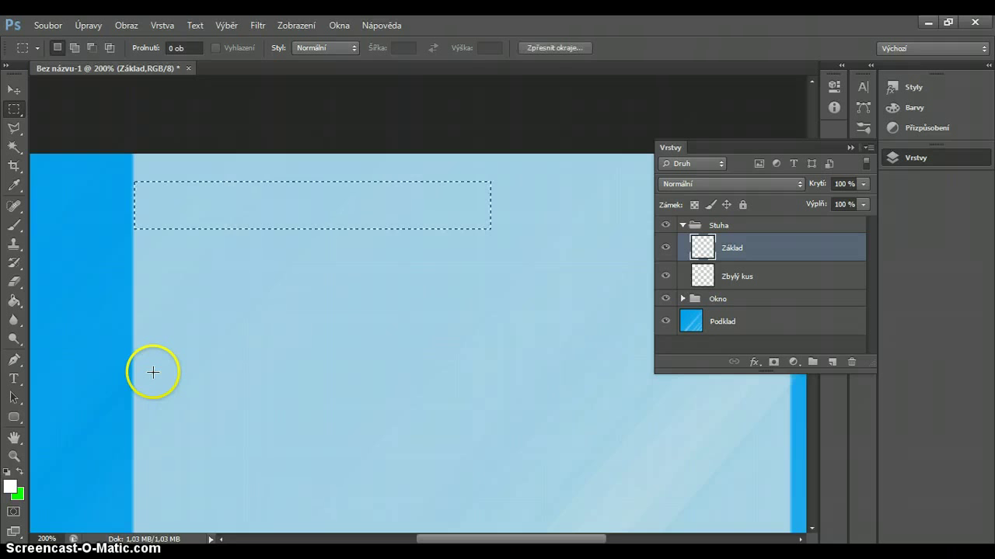
scroll(153, 373, "down", 1)
left_click(153, 373)
scroll(153, 373, "up", 1)
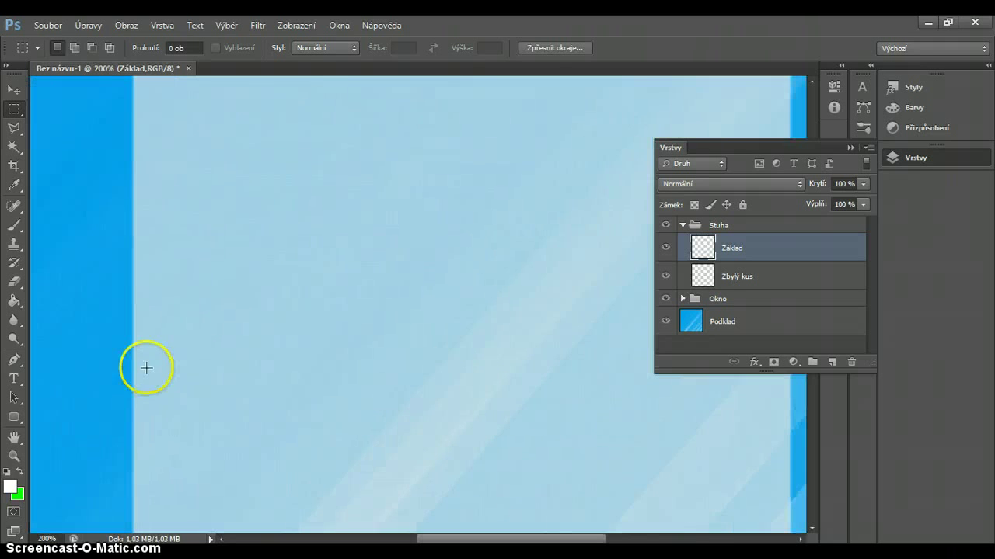
key("ctrl+z")
scroll(187, 266, "up", 2)
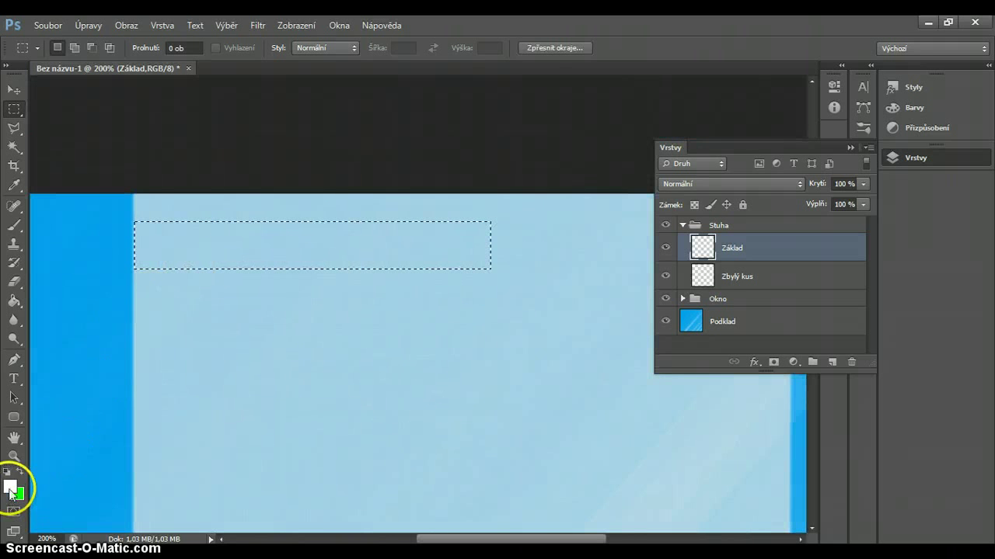
- Fill the rectangular selection on the Základ layer with dark grey 515151
left_click(9, 488)
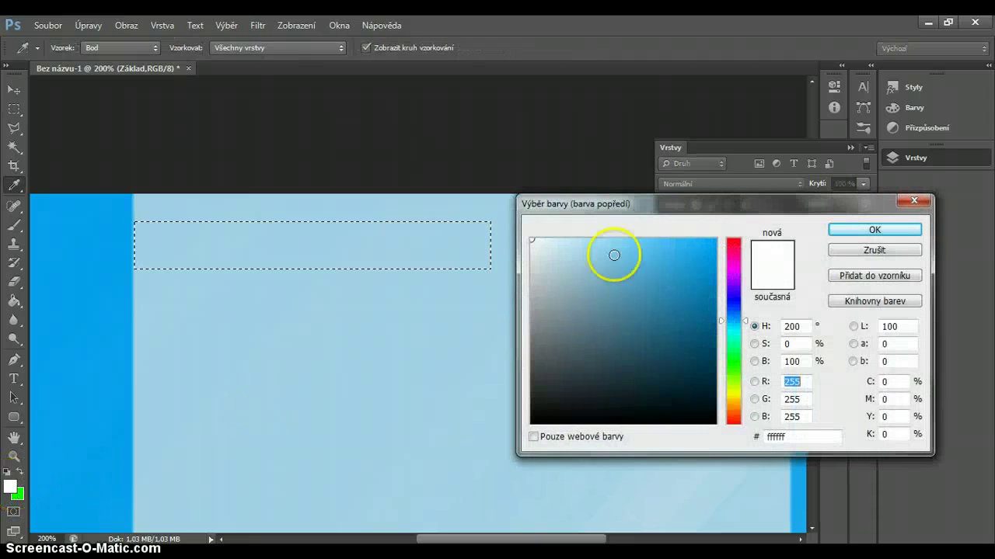
left_click(531, 365)
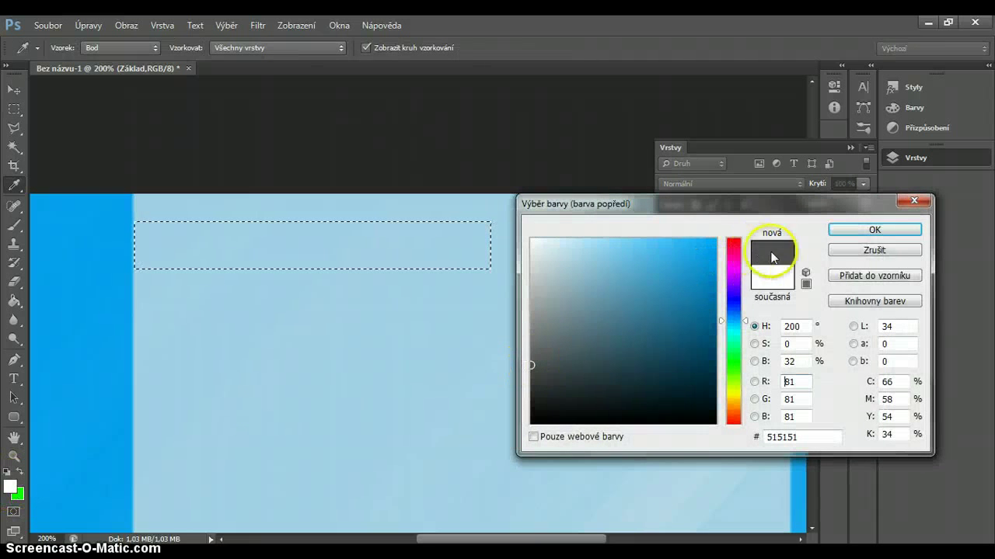
left_click(875, 230)
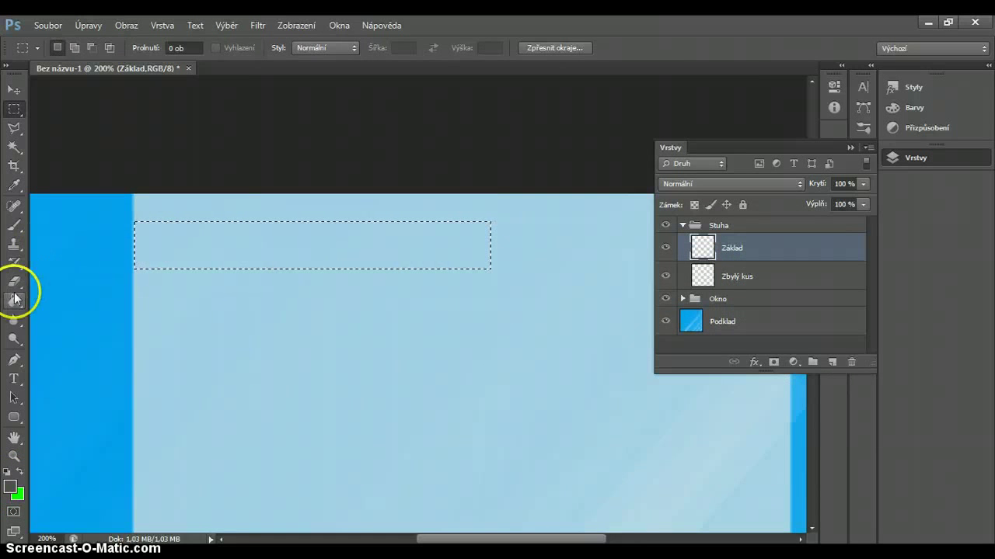
left_click(14, 300)
left_click(177, 251)
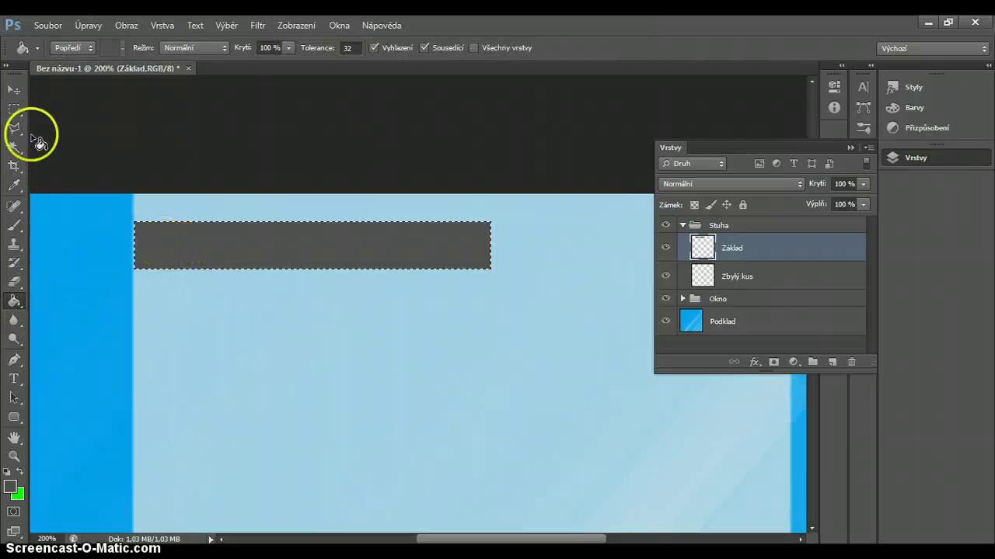
- Deselect the grey bar and move it horizontally so its left end overhangs the pale panel's left edge
left_click(14, 110)
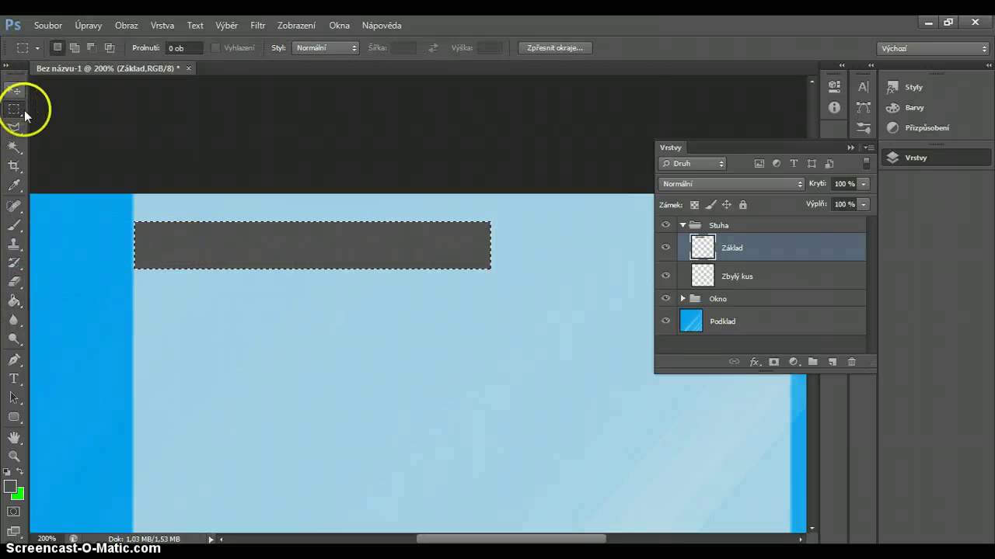
left_click(243, 334)
left_click(14, 92)
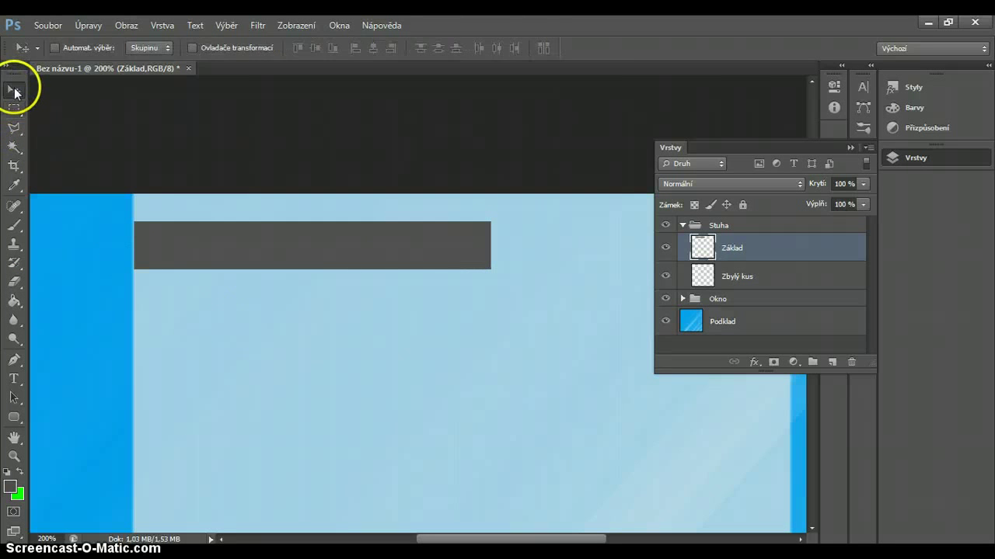
left_click_drag(192, 247, 167, 250)
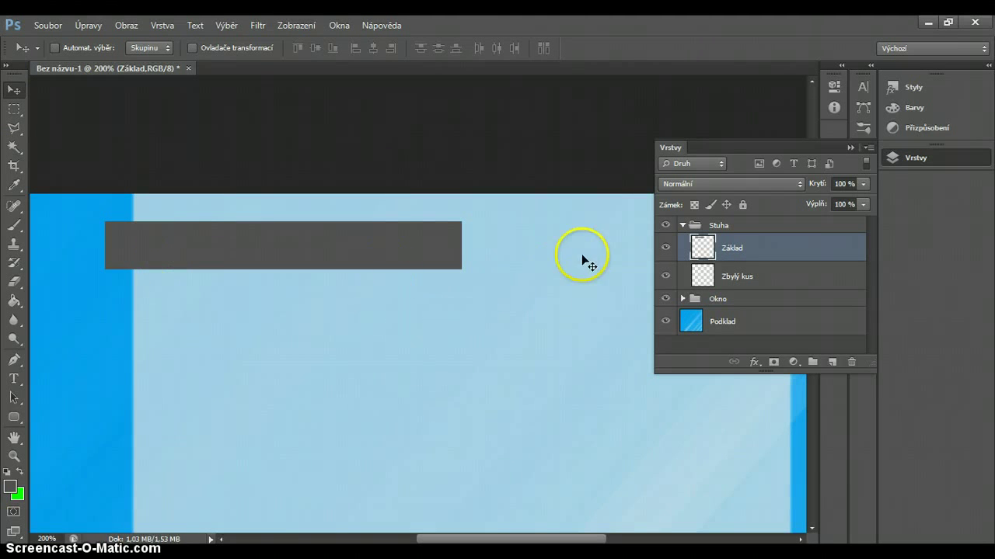
- Add a gradient overlay (Překrytí přechodem) to the Základ layer with the opacity at 30%
double_click(783, 247)
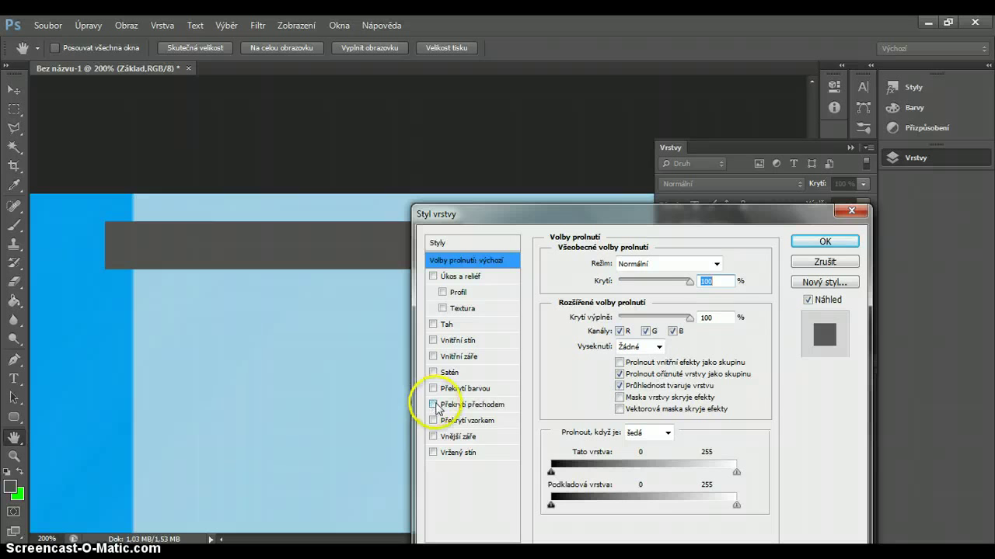
left_click(433, 405)
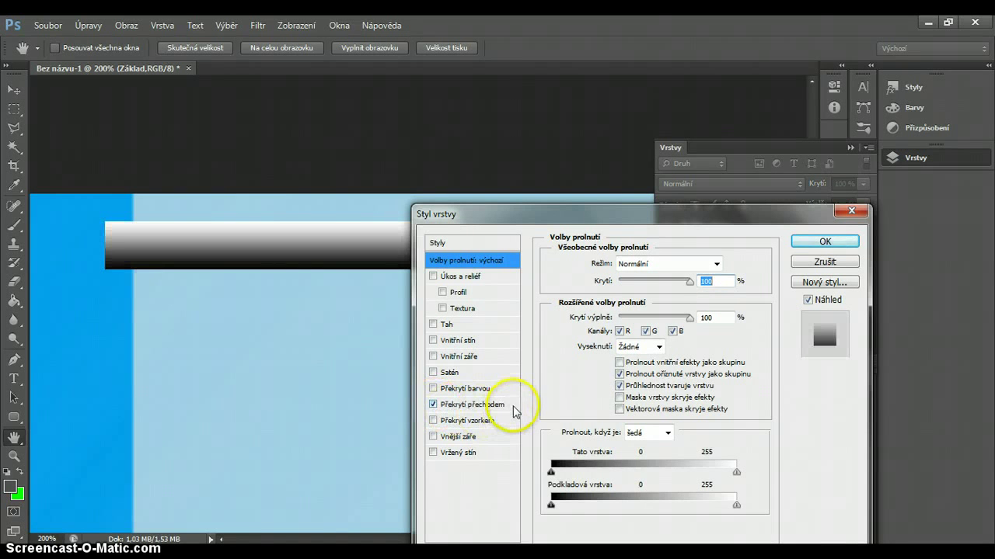
left_click(509, 408)
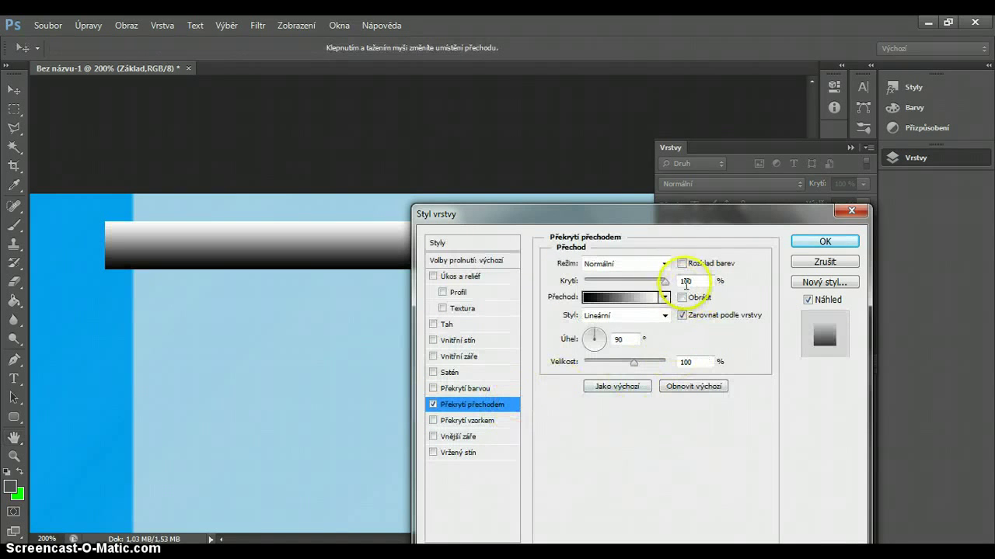
double_click(700, 278)
type("30")
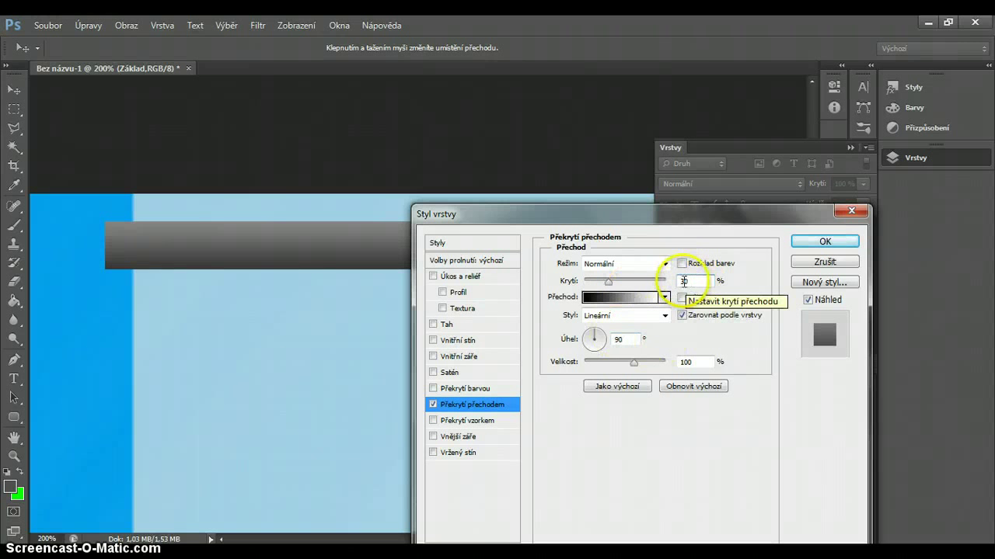
- Add a drop shadow (Vržený stín) to the Základ layer with a distance of 2 px and an angle of 90°
left_click(433, 452)
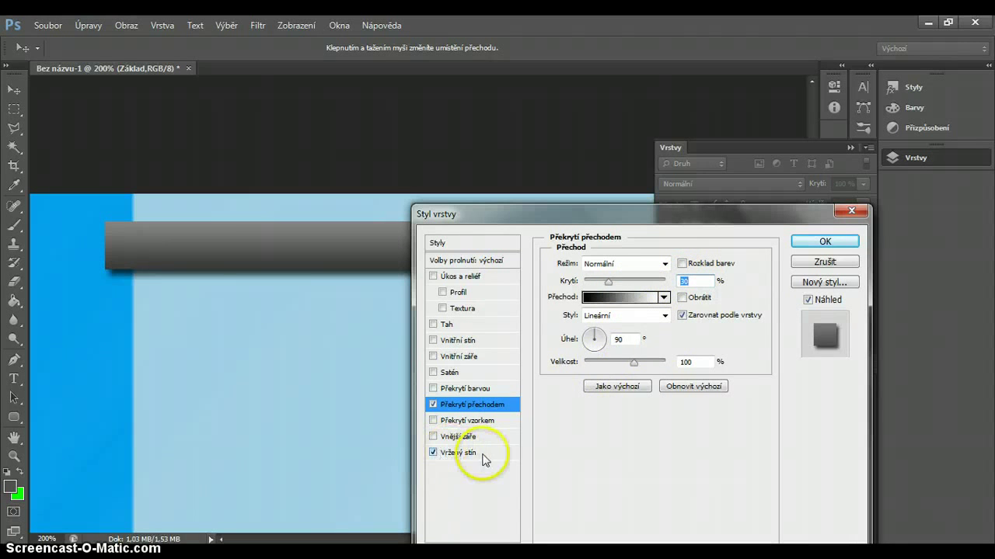
left_click(481, 457)
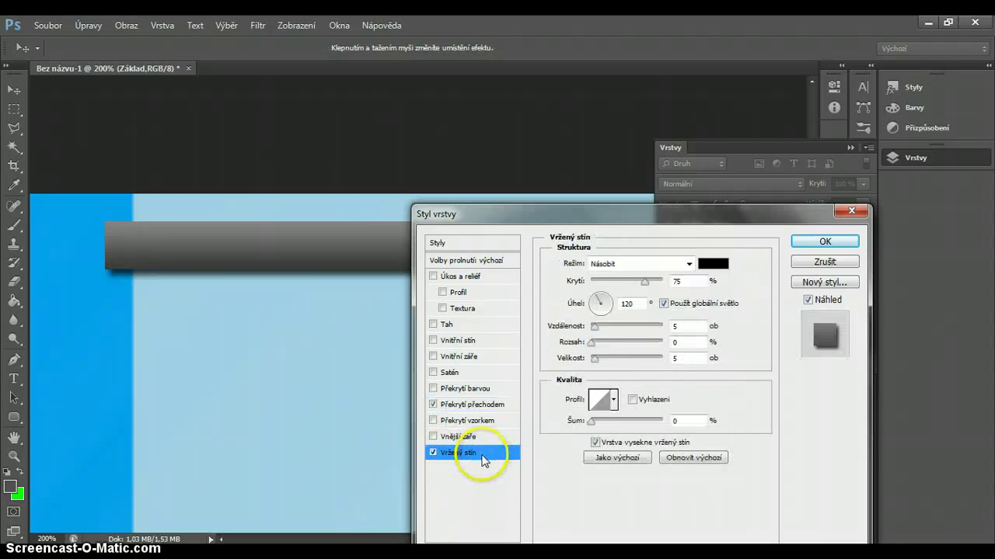
double_click(677, 327)
type("1")
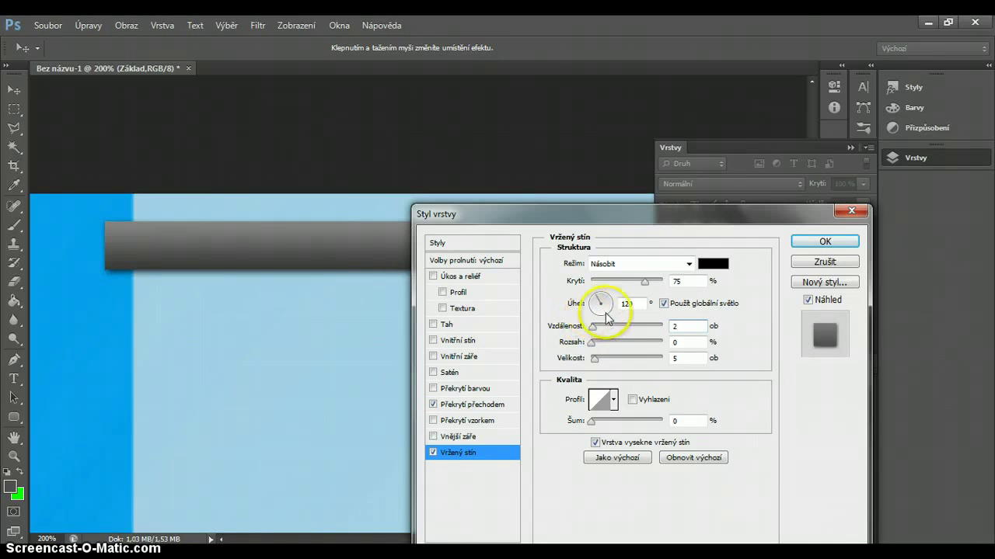
double_click(627, 303)
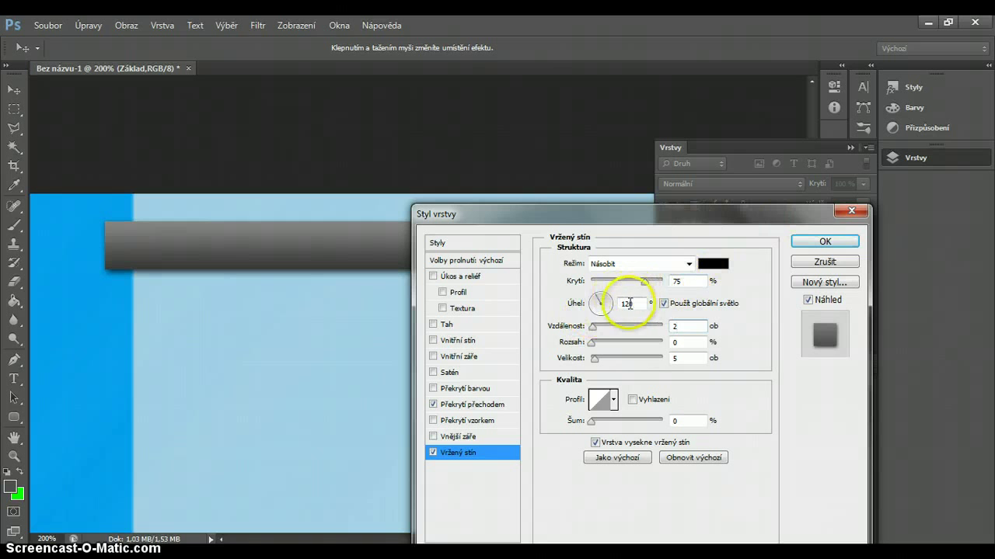
type("9")
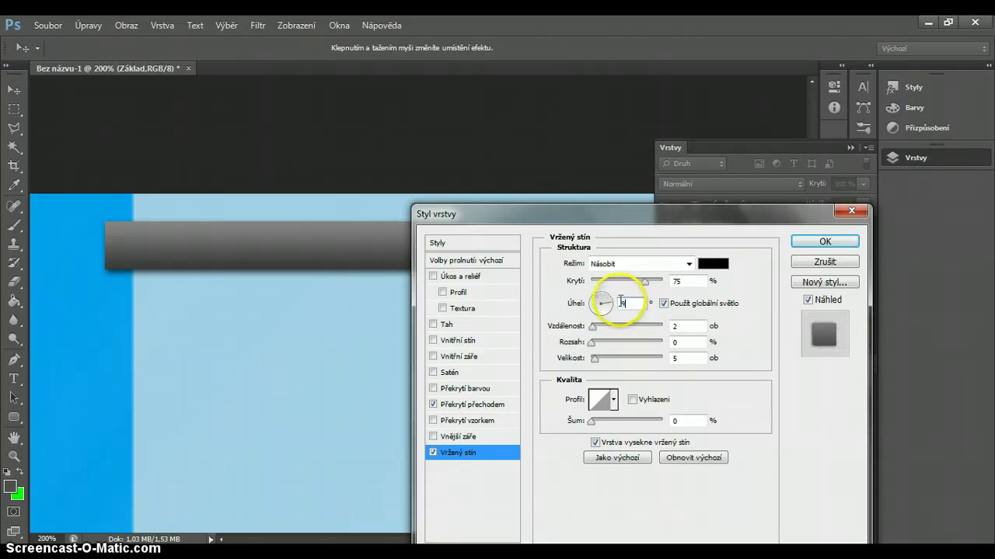
type("0")
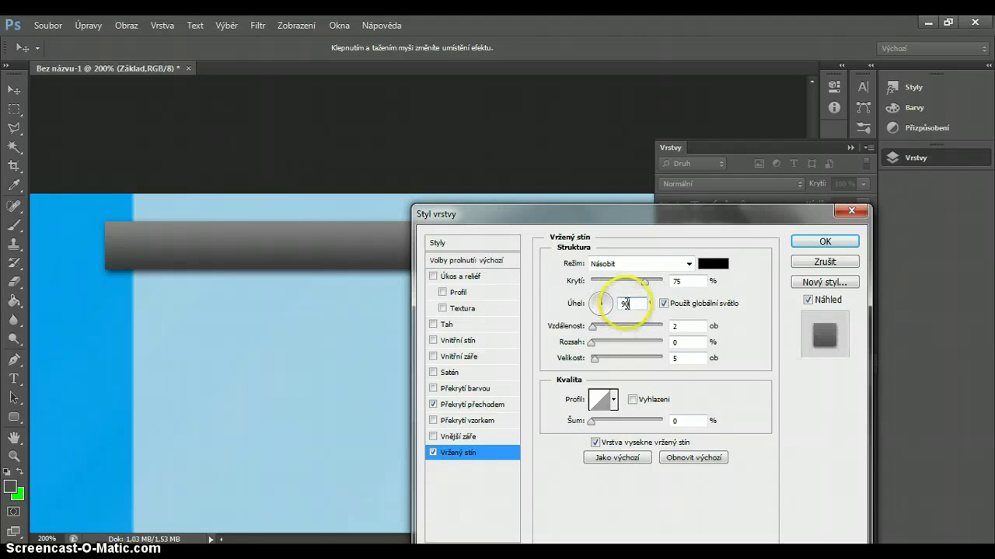
- Set the drop shadow's distance to 3 px and its opacity to 30%, and apply the layer style
double_click(679, 328)
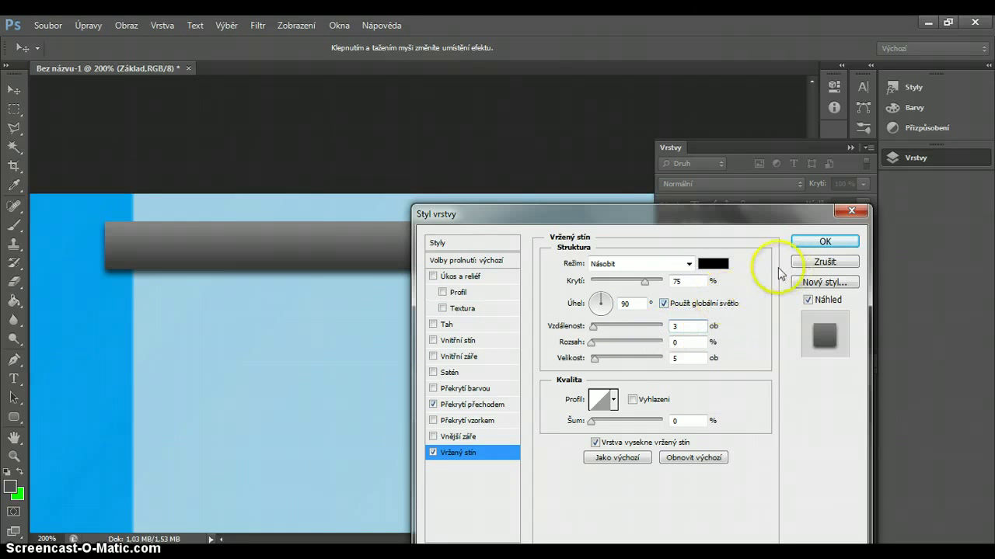
double_click(680, 280)
type("3")
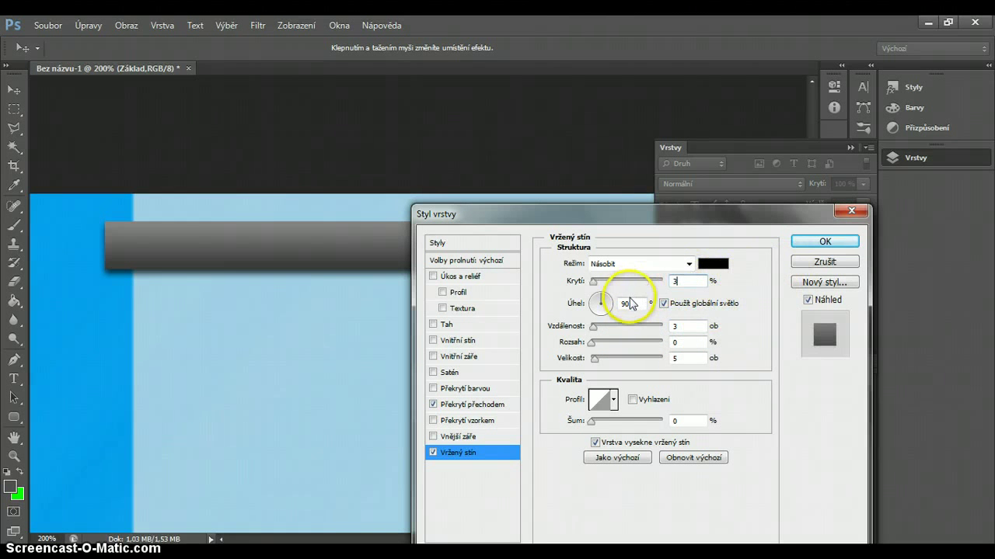
type("0")
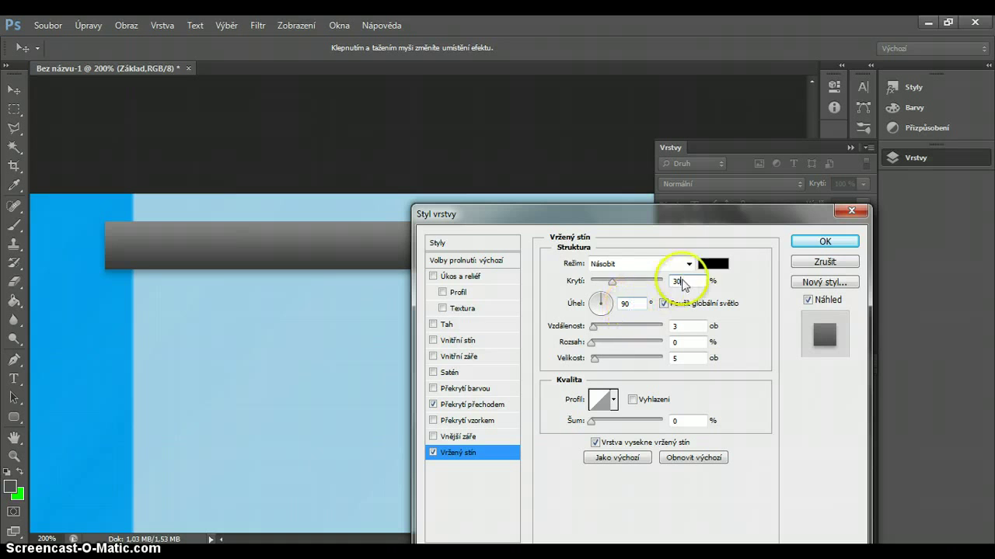
left_click(823, 243)
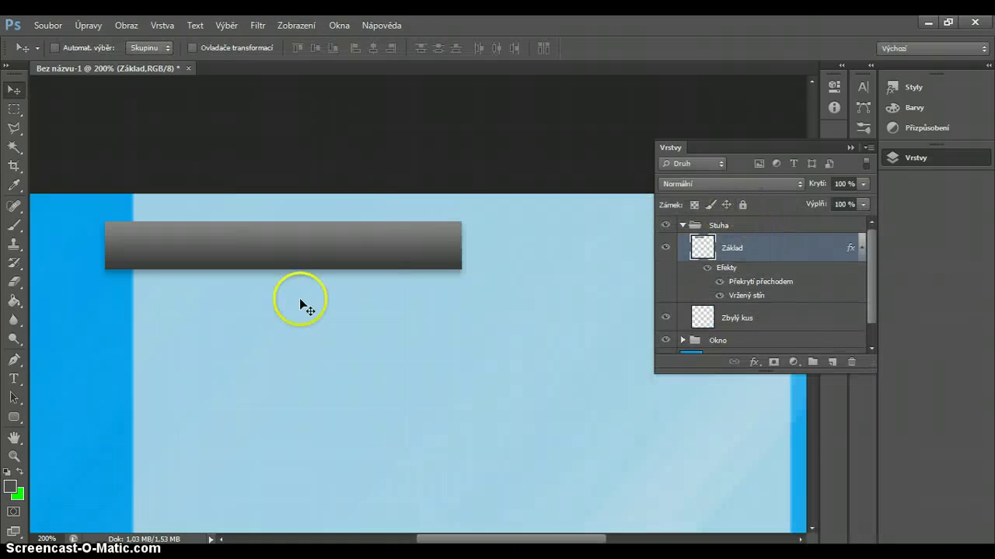
- Cut a V-shaped notch into the right end of the grey ribbon using a polygonal lasso selection, and deselect
left_click(12, 130)
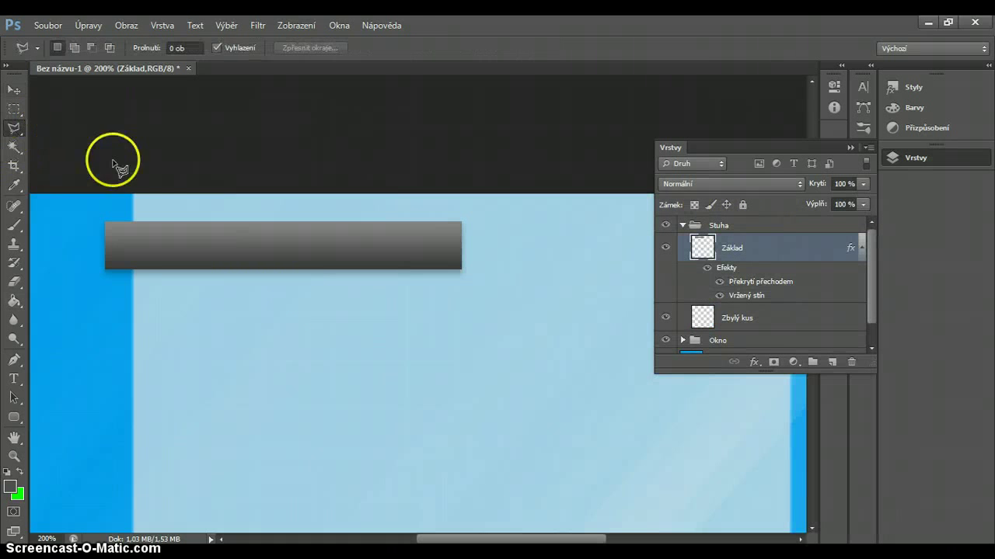
key("ctrl+plus")
key("ctrl+plus")
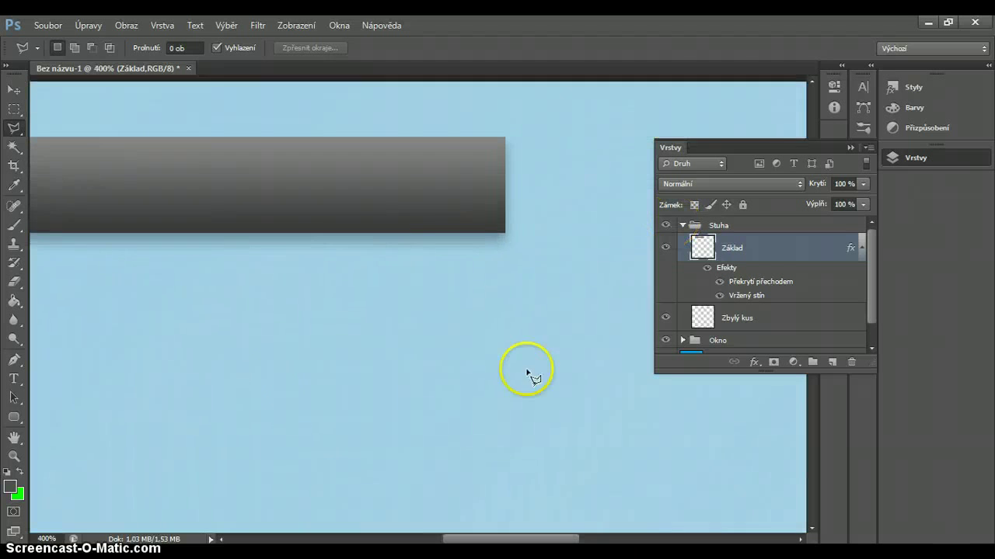
scroll(466, 225, "up", 3)
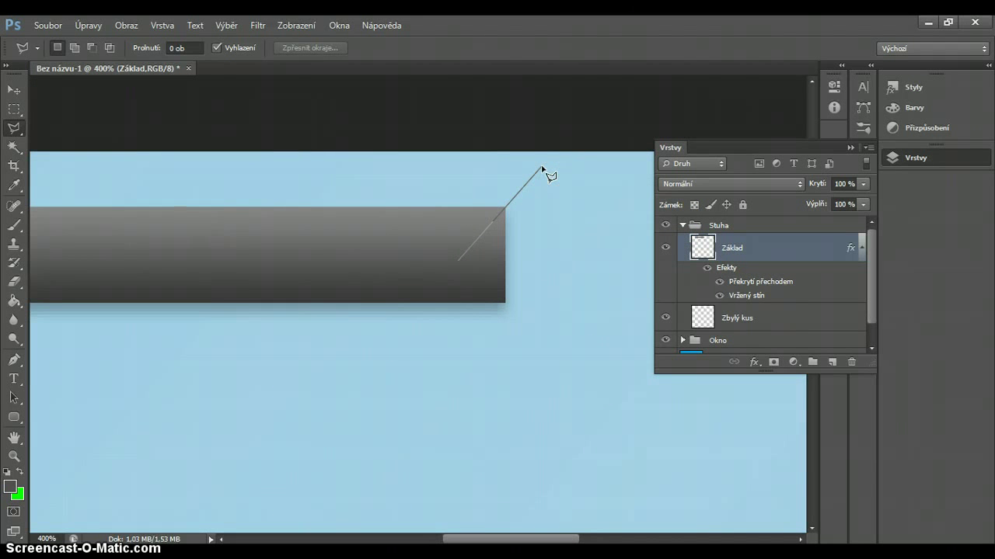
left_click(461, 258)
left_click(542, 167)
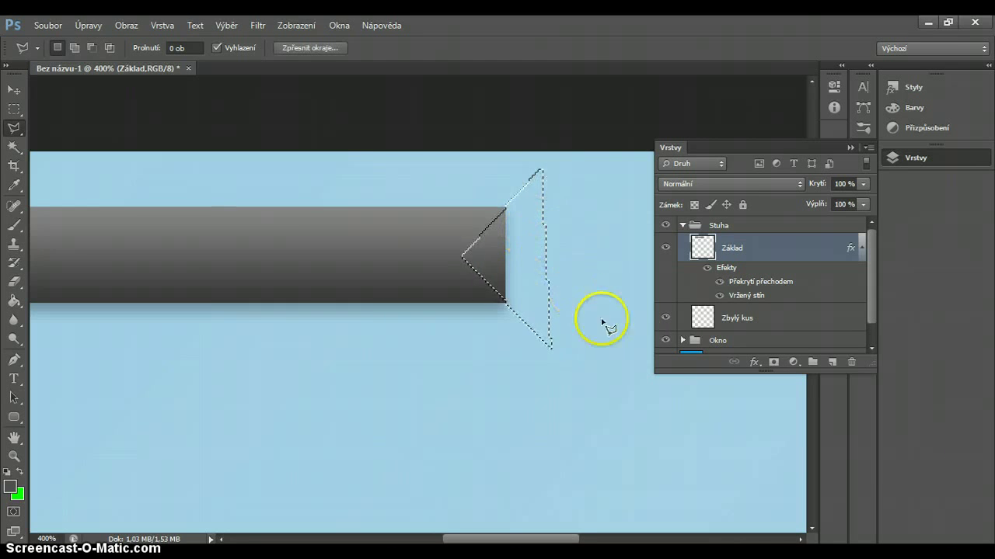
key("Delete")
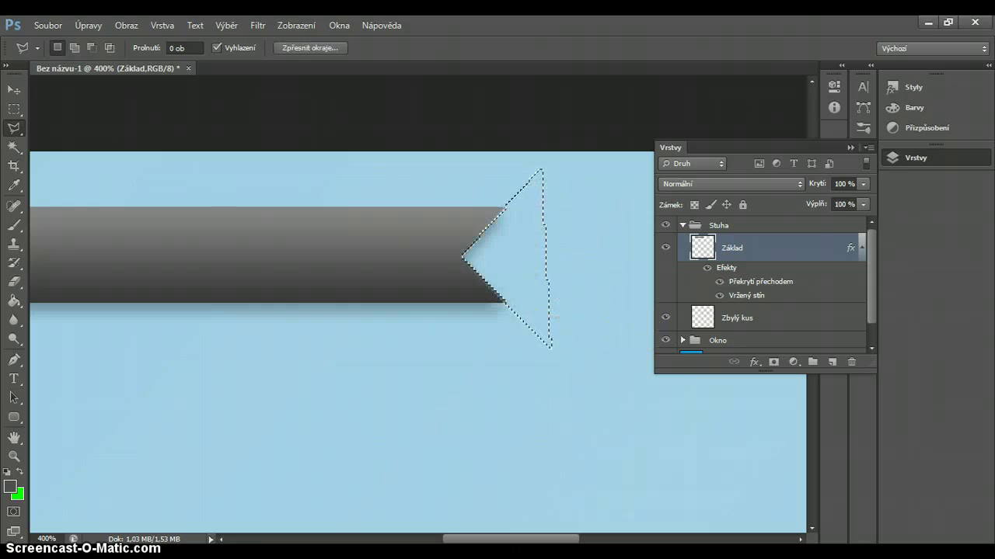
left_click(14, 109)
left_click(357, 391)
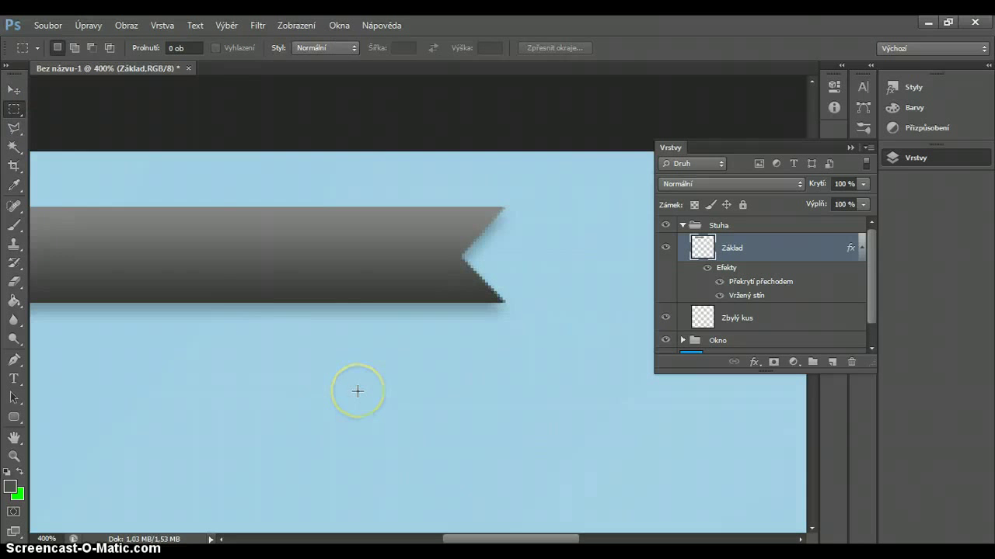
- On the Zbylý kus layer, draw a triangular lasso selection from the ribbon's lower-left corner to the pale panel's left edge, extending below the ribbon
key("ctrl+minus")
key("ctrl+minus")
key("ctrl+minus")
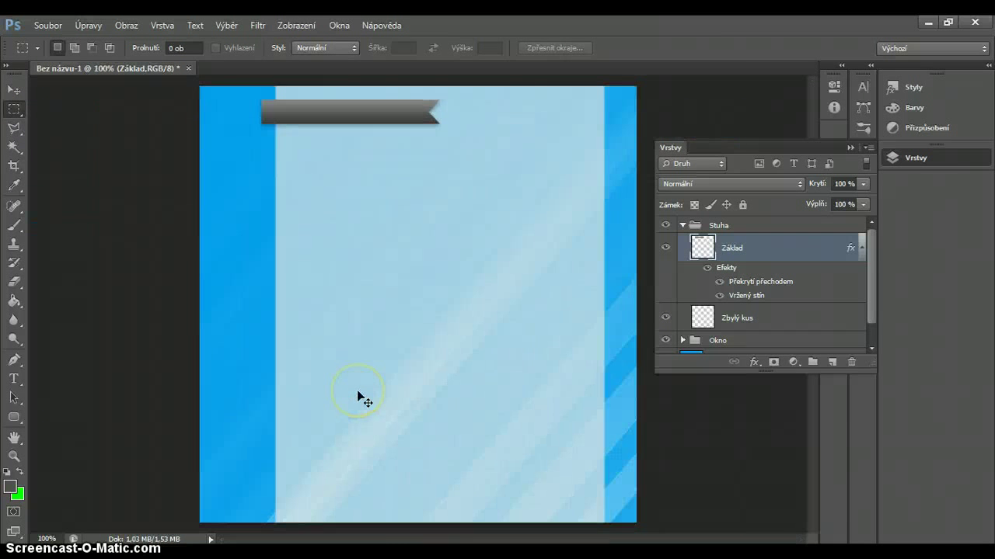
key("ctrl+plus")
key("ctrl+plus")
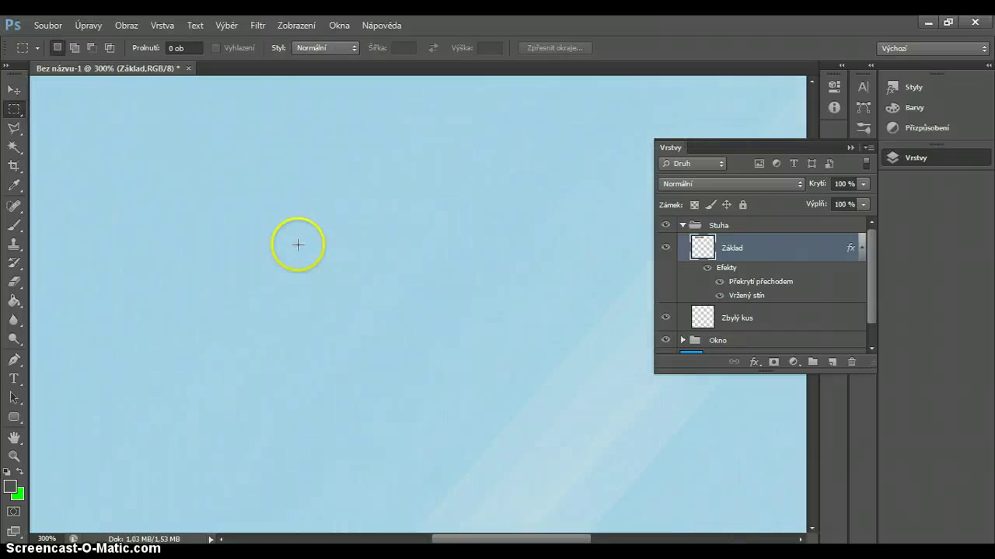
scroll(509, 465, "up", 3)
left_click_drag(546, 546, 483, 546)
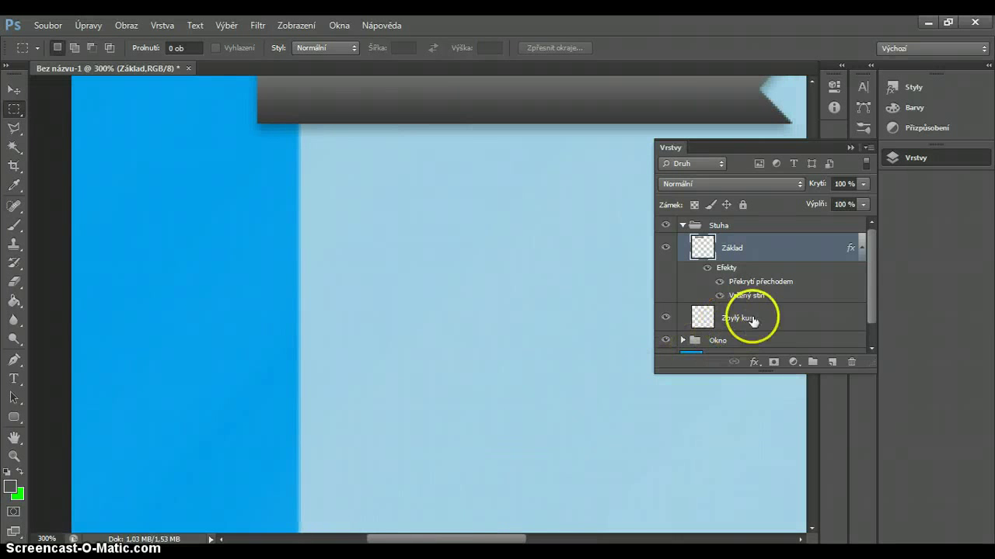
left_click(773, 317)
key("ctrl+shift+Down")
key("ctrl+shift+Down")
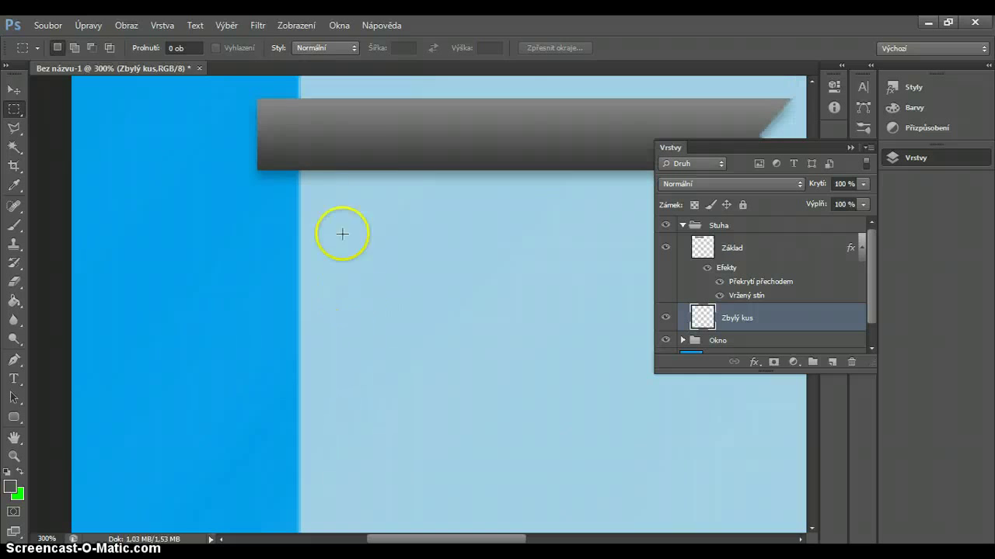
key("ctrl+Down")
key("ctrl+Down")
key("ctrl+Down")
key("ctrl+Down")
key("ctrl+Down")
left_click(15, 131)
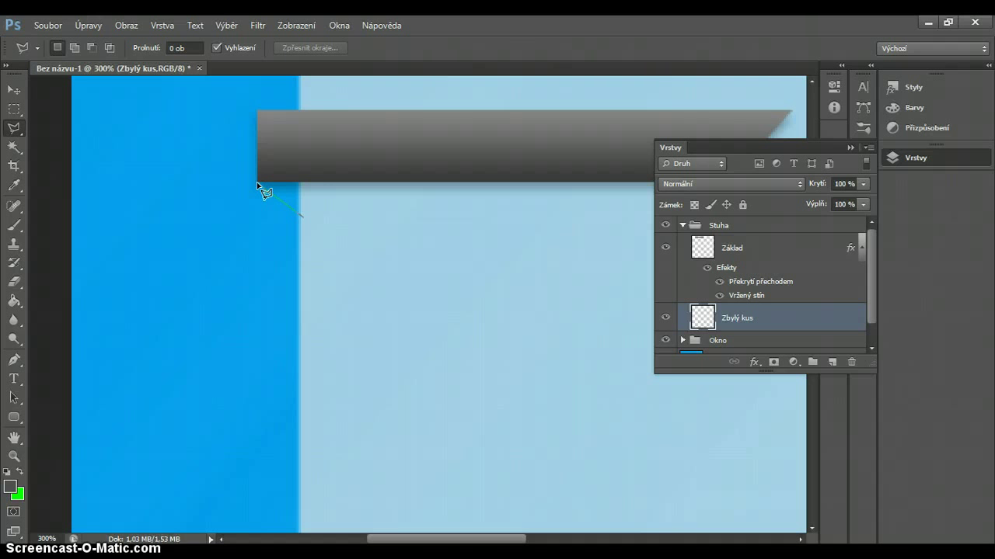
left_click(299, 137)
left_click(258, 182)
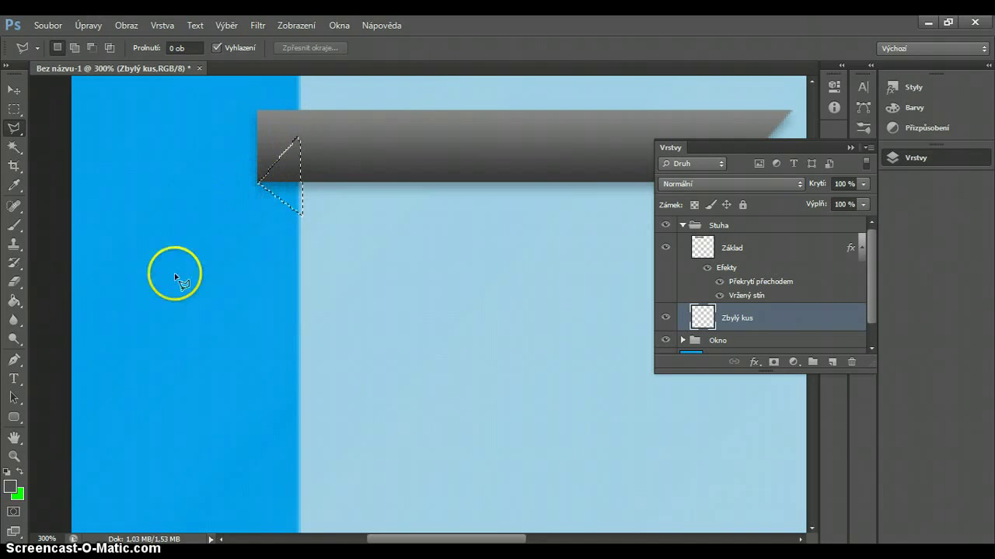
- Fill the triangular selection on the Zbylý kus layer with a darker grey sampled from the ribbon
left_click(13, 187)
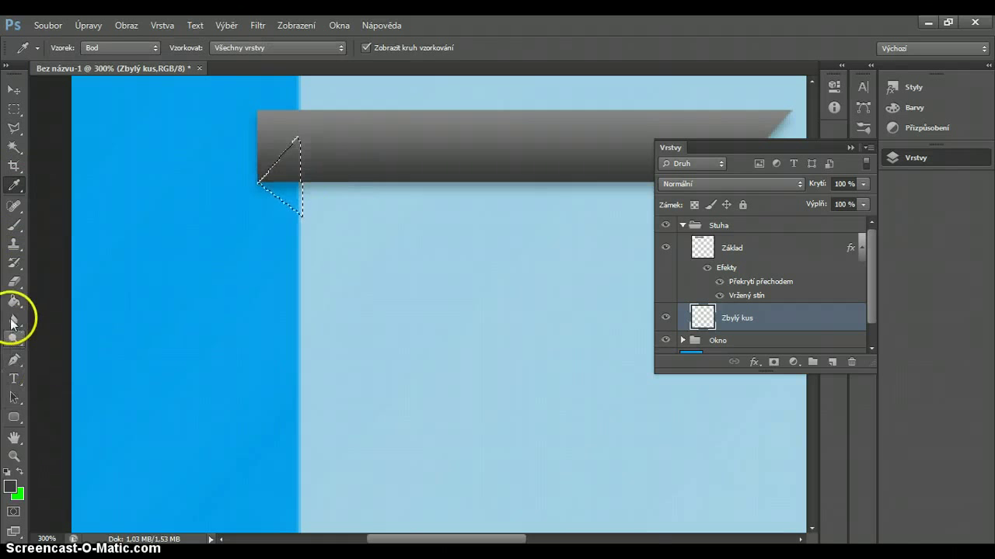
left_click(13, 302)
left_click(288, 200)
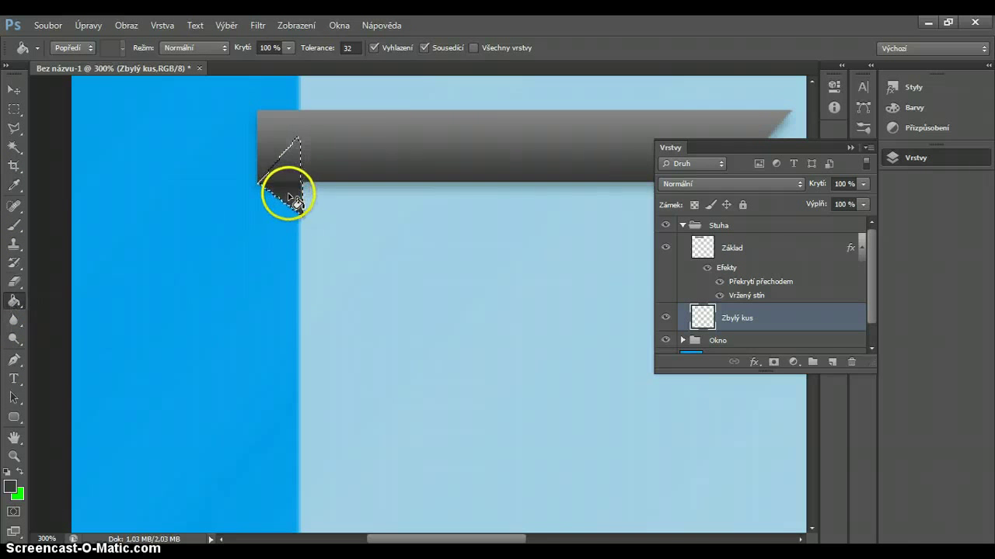
- Cut off the strip of the dark fold triangle that overlaps the pale panel, using a rectangular marquee selection, and deselect
left_click(14, 108)
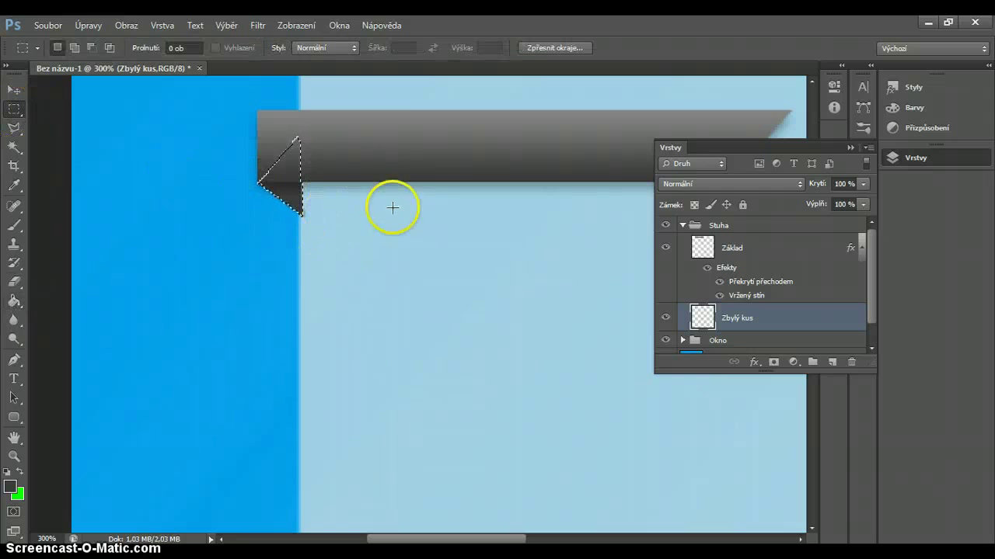
mouse_move(373, 177)
left_mouse_down()
mouse_move(391, 204)
mouse_move(438, 376)
left_mouse_up()
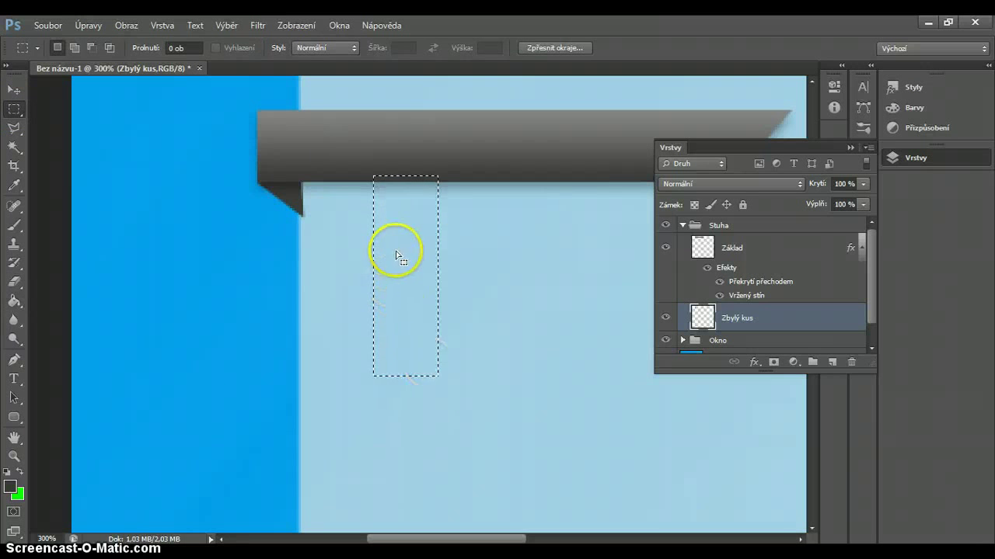
left_click_drag(395, 250, 324, 193)
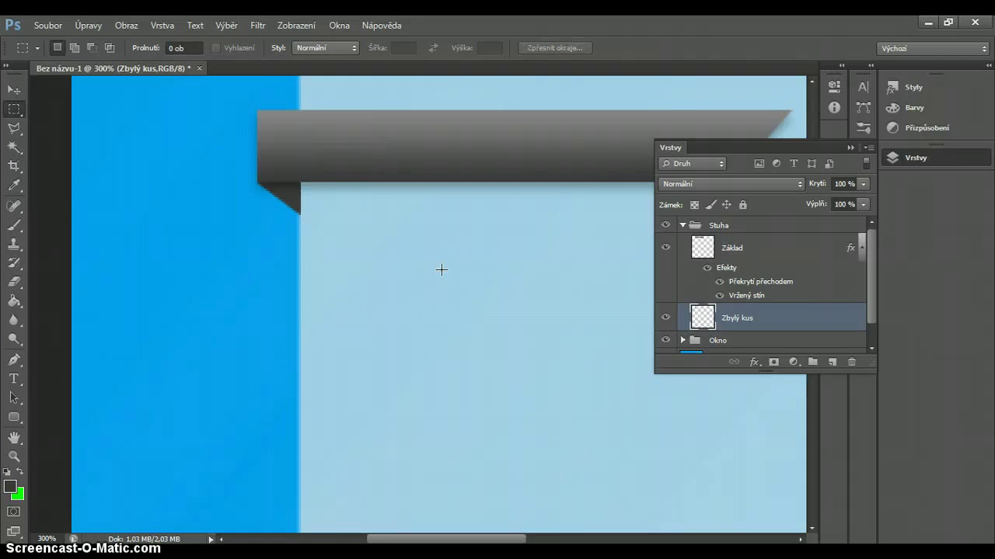
key("ctrl+1")
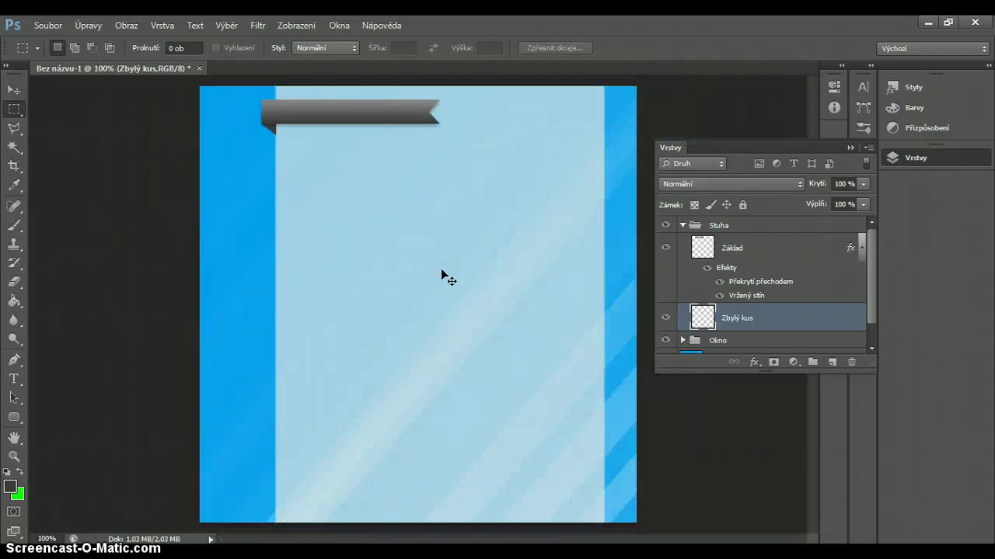
- Collapse the Stuha group and create a new layer group named Písmo above it
left_click(264, 117)
key("ctrl+plus")
key("ctrl+plus")
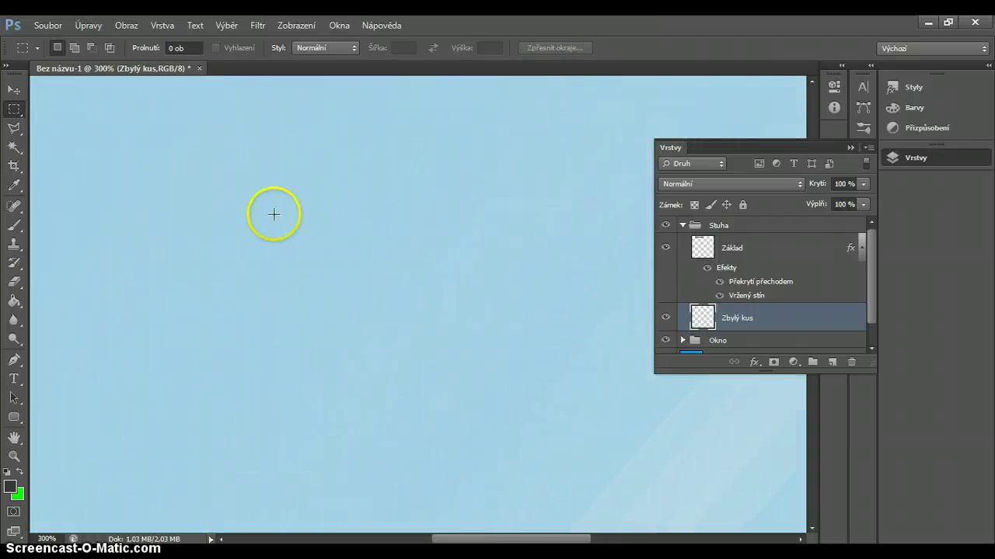
scroll(256, 211, "up", 5)
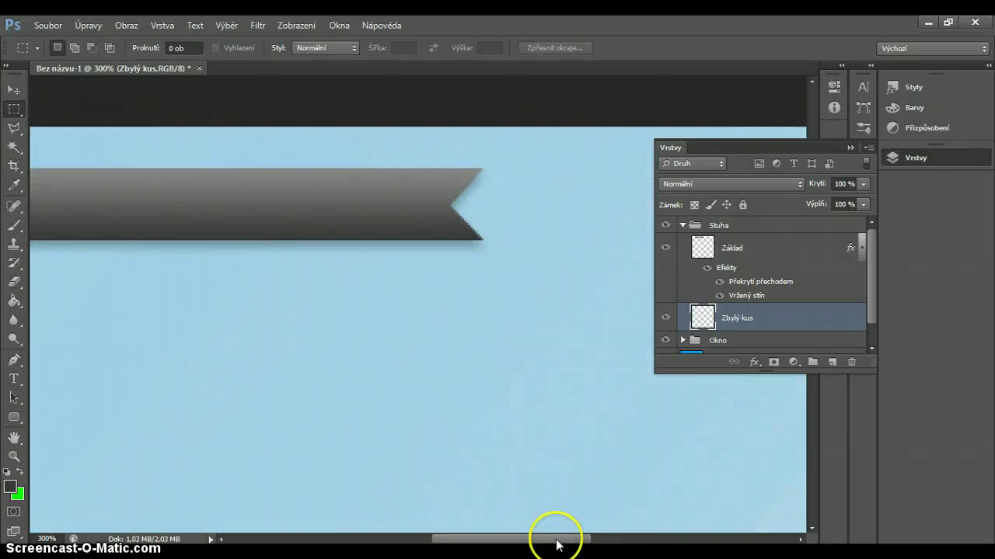
left_click_drag(556, 543, 514, 526)
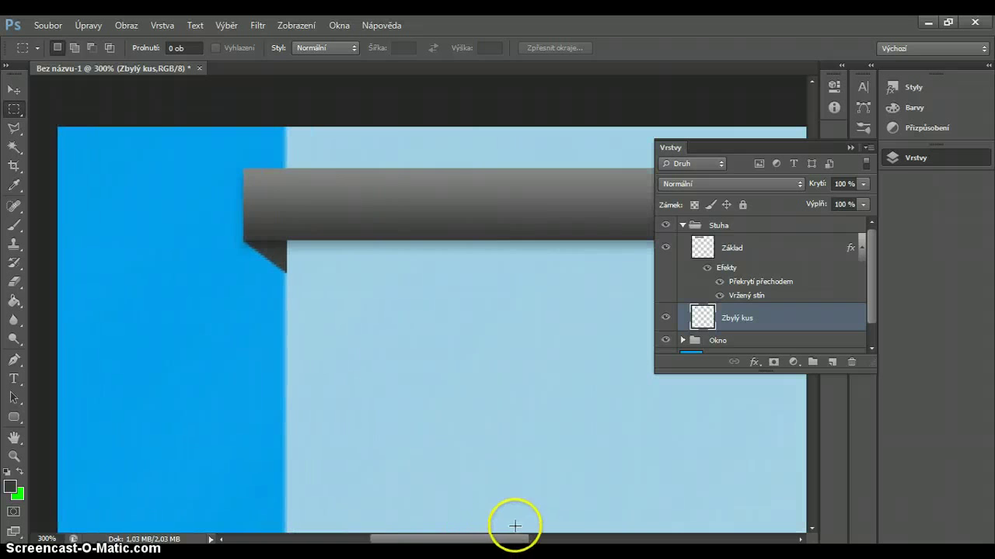
left_click(750, 225)
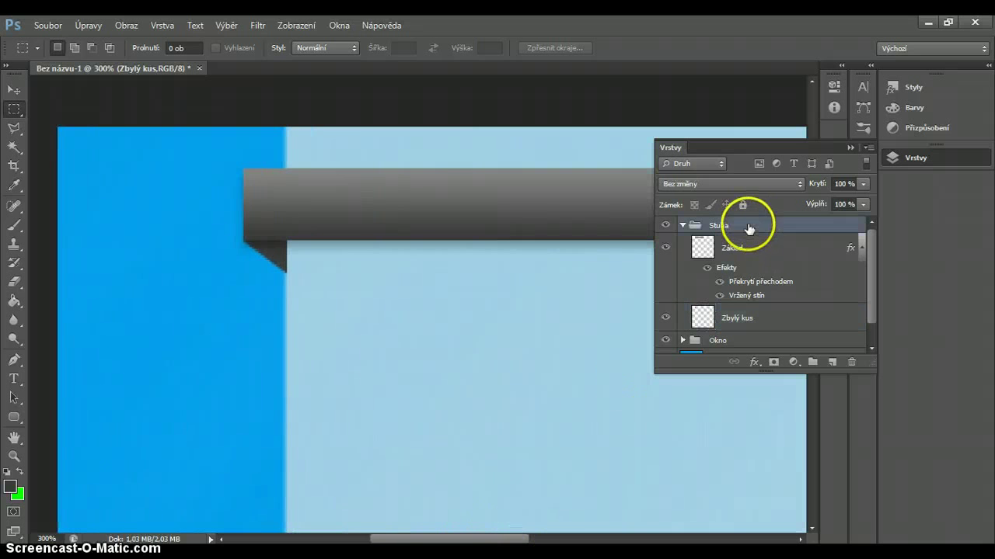
left_click(682, 225)
left_click(811, 359)
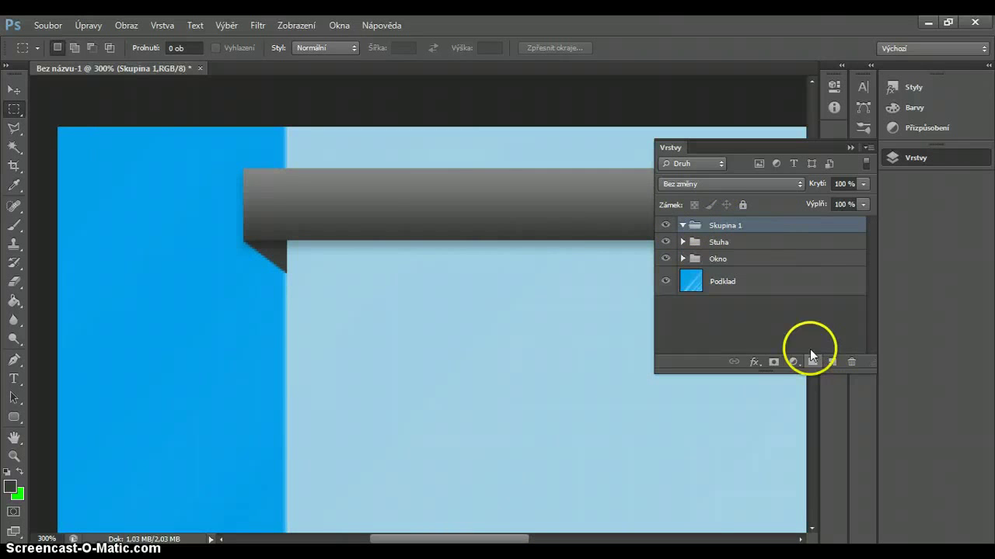
double_click(729, 227)
key("Caps_Lock")
type("Písmo")
key("Return")
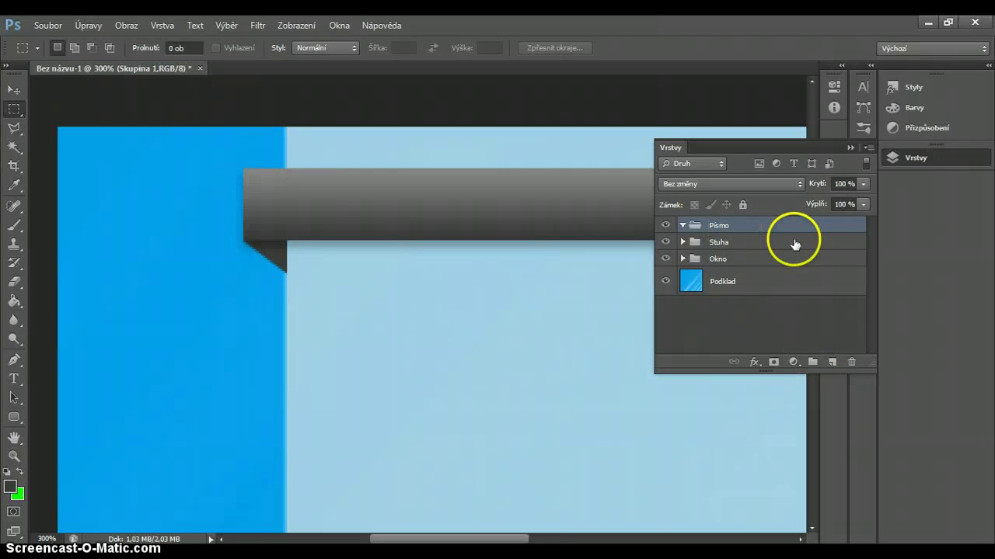
- Add a paragraph text box across the left part of the grey ribbon containing the text Podky Howrse
left_click(14, 379)
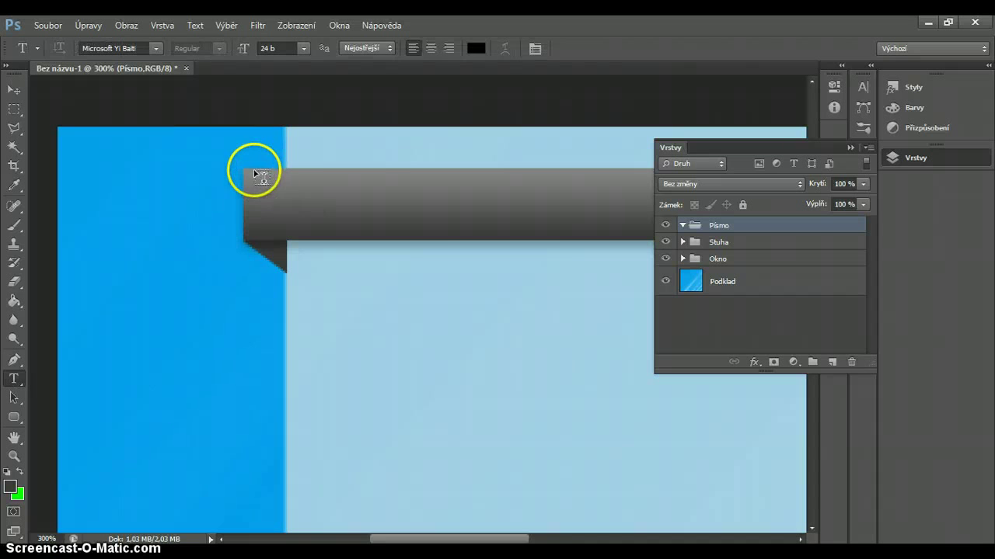
left_click_drag(255, 169, 583, 240)
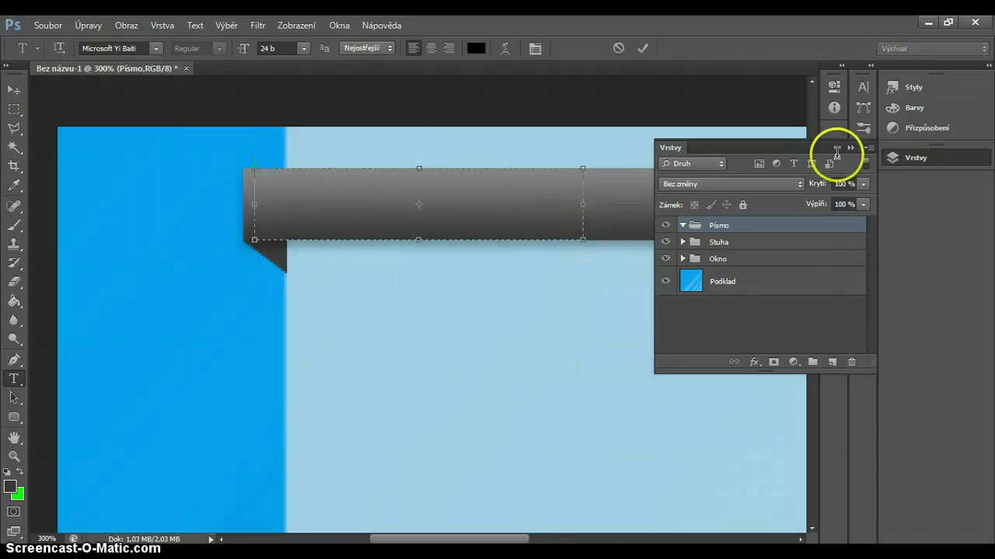
left_click(850, 149)
key("Caps_Lock")
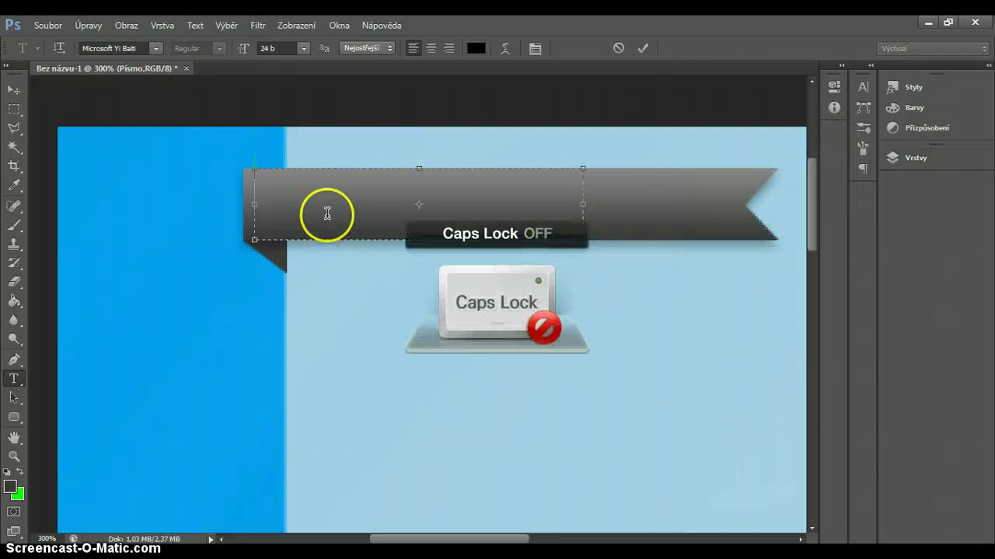
type("Podky")
key("Caps_Lock")
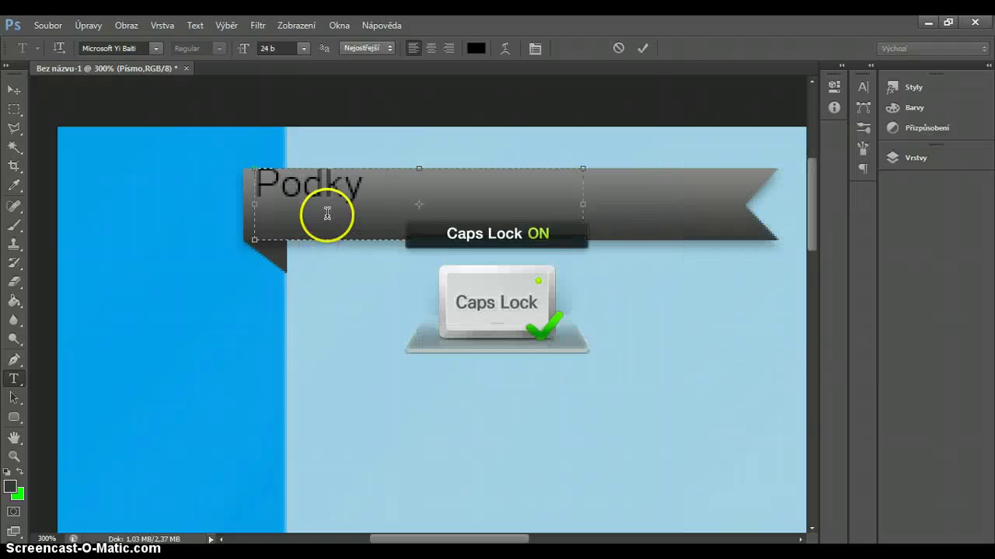
key("Caps_Lock")
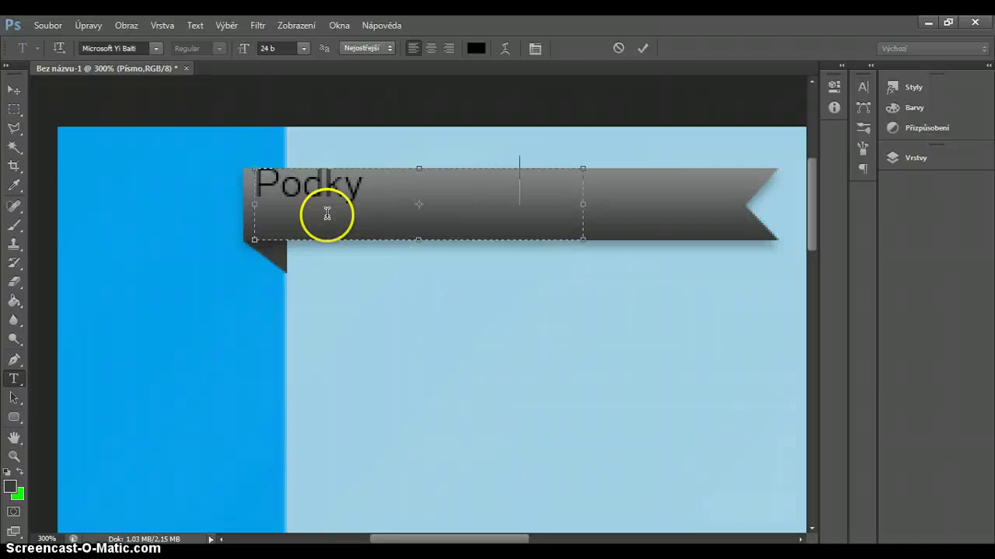
type("Howrse")
- Set the size of the whole Podky Howrse text to 36 b and widen its text box almost to the ribbon's notch
left_click_drag(542, 181, 223, 208)
left_click(305, 48)
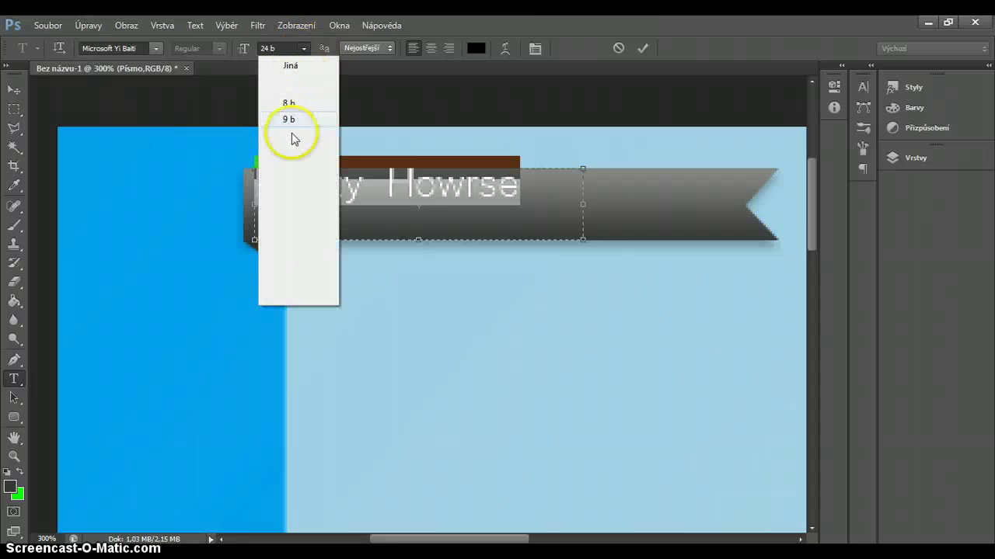
left_click(291, 247)
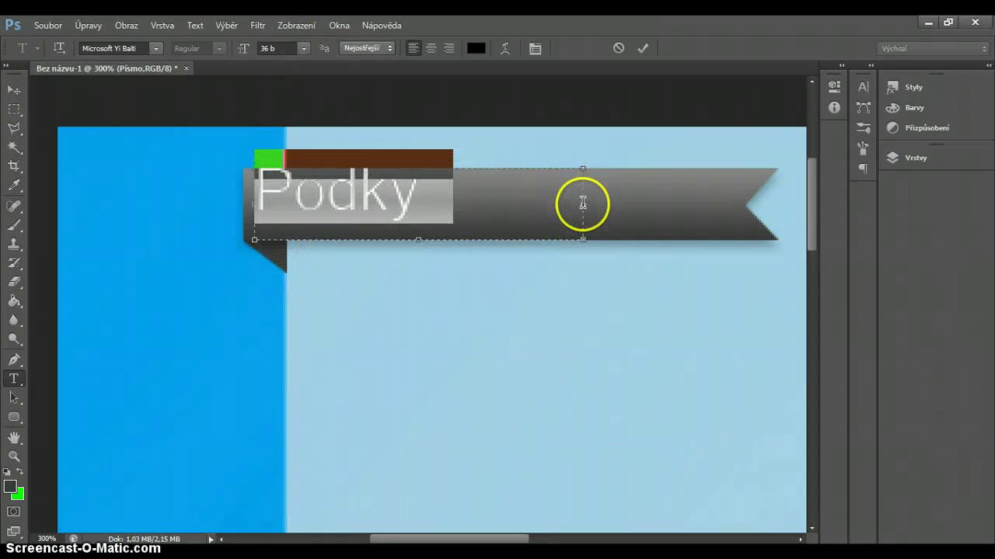
left_click_drag(582, 205, 733, 205)
- Change the font of the Podky Howrse text to Lithos Pro
left_click(155, 48)
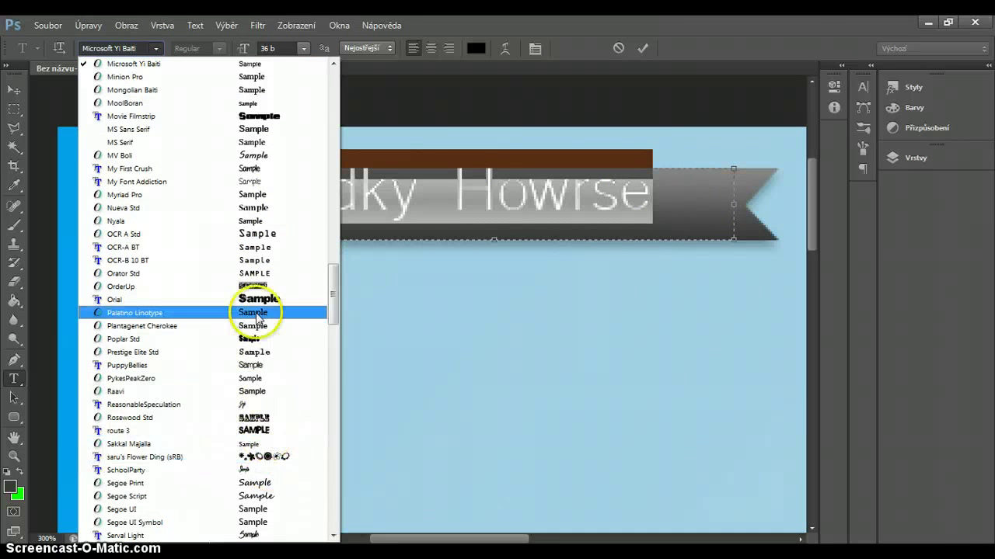
scroll(256, 315, "down", 6)
scroll(259, 334, "down", 12)
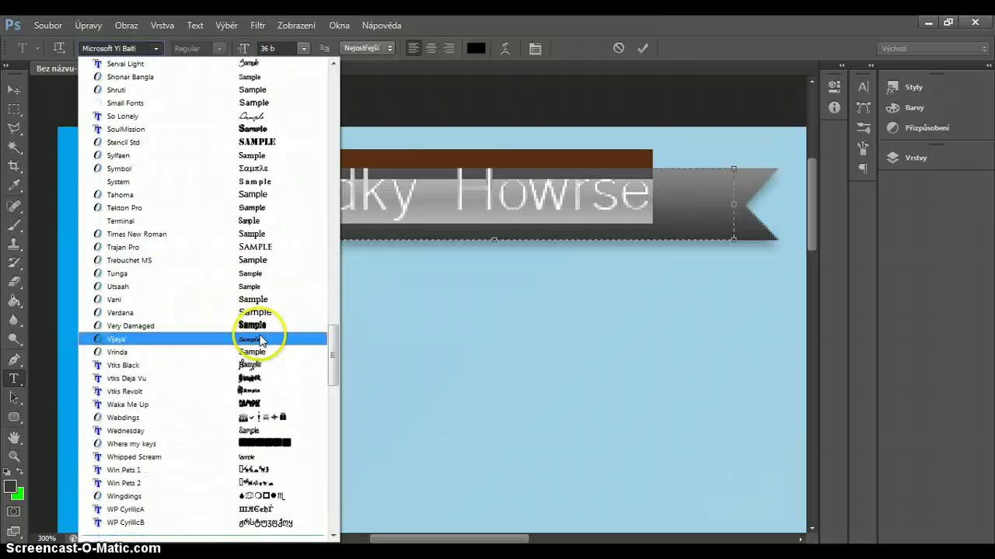
scroll(259, 334, "up", 9)
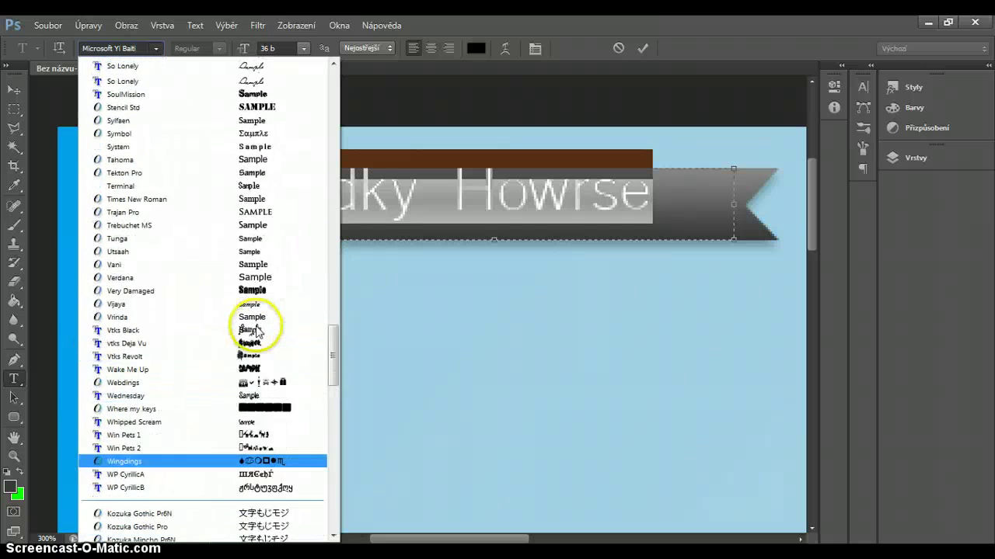
scroll(253, 325, "up", 16)
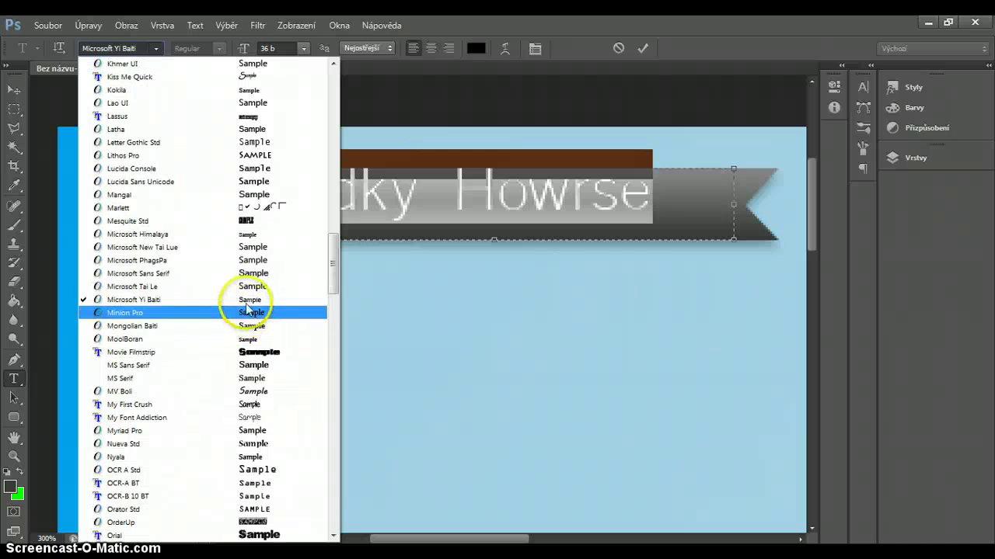
scroll(259, 226, "up", 2)
scroll(261, 229, "up", 5)
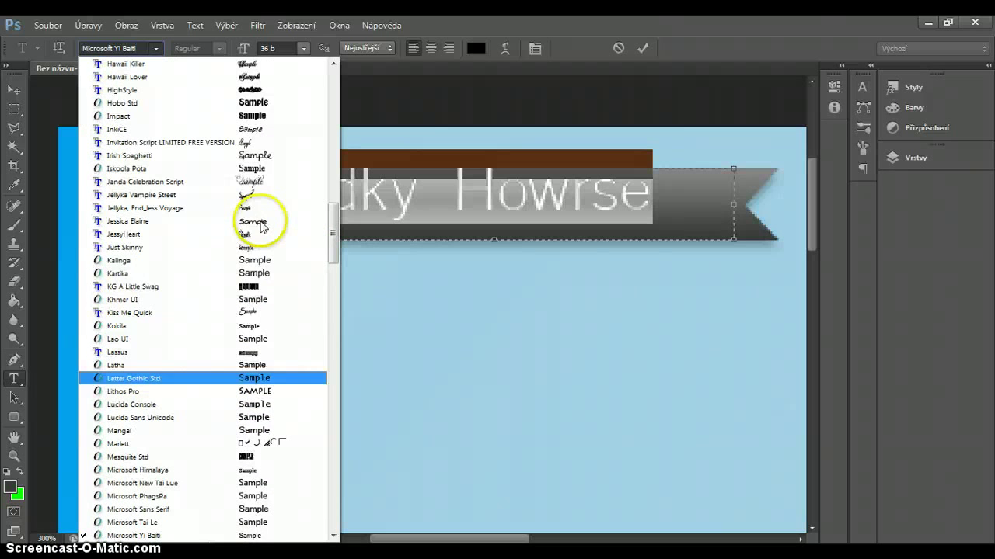
left_click(273, 391)
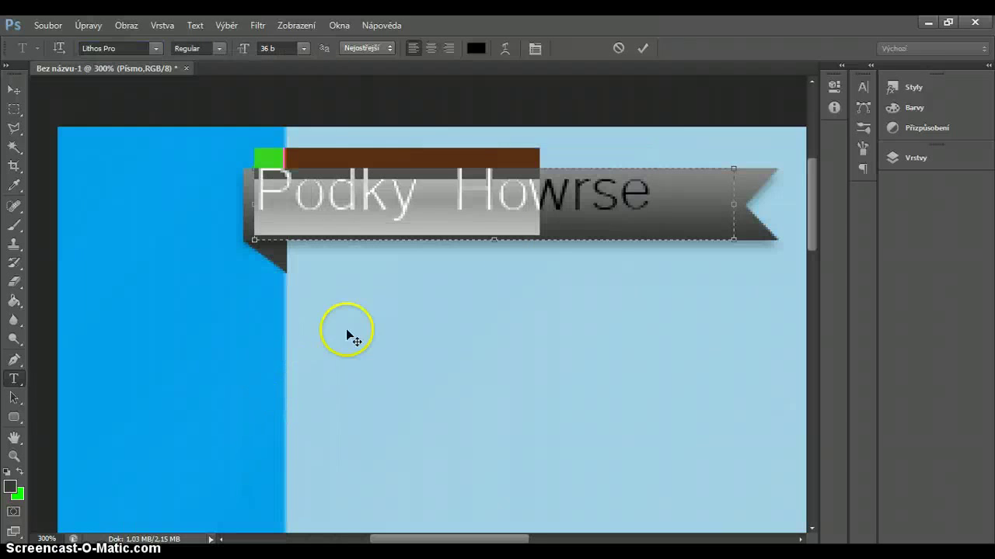
left_click(683, 204)
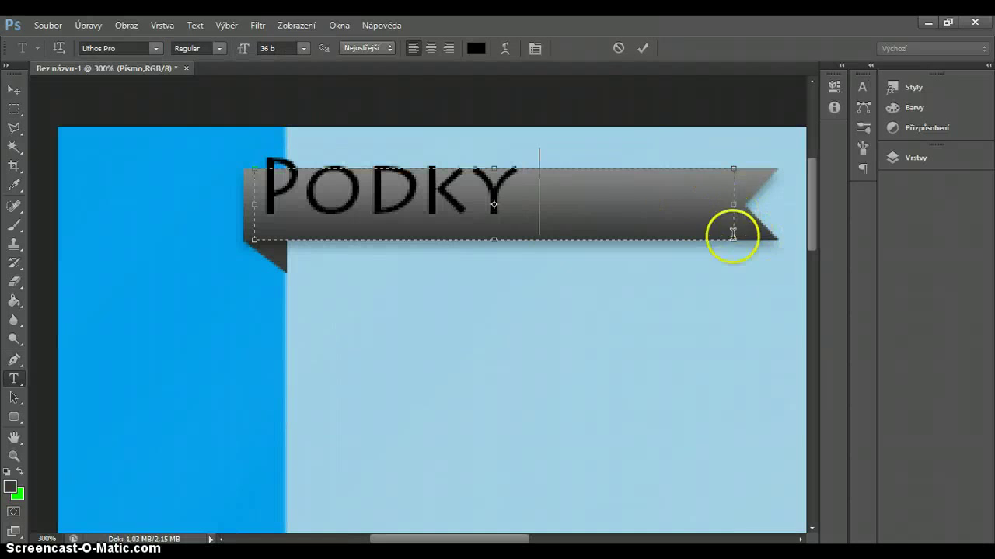
- Widen the text box past the ribbon's notched end and set the whole text's size to 24 b
key("ctrl+minus")
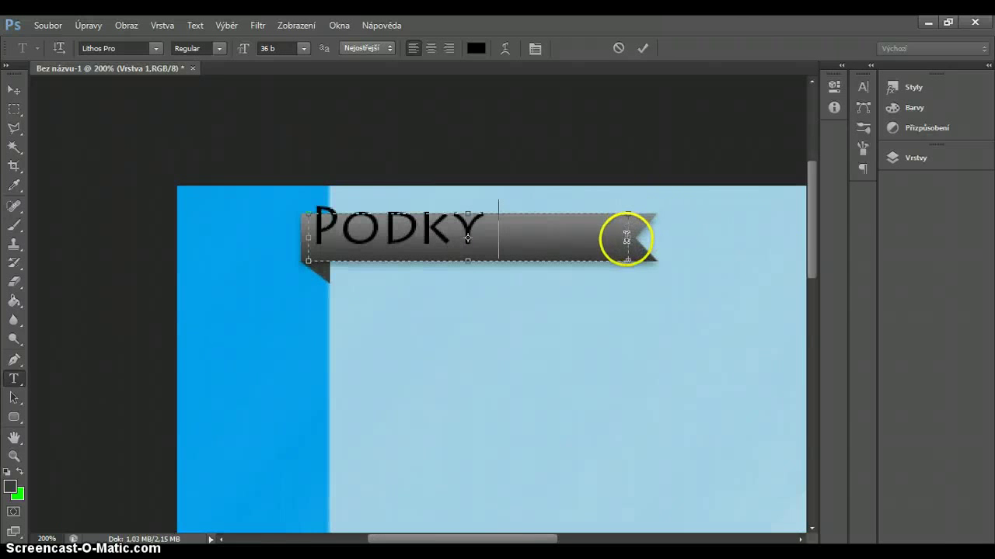
left_click_drag(628, 239, 733, 238)
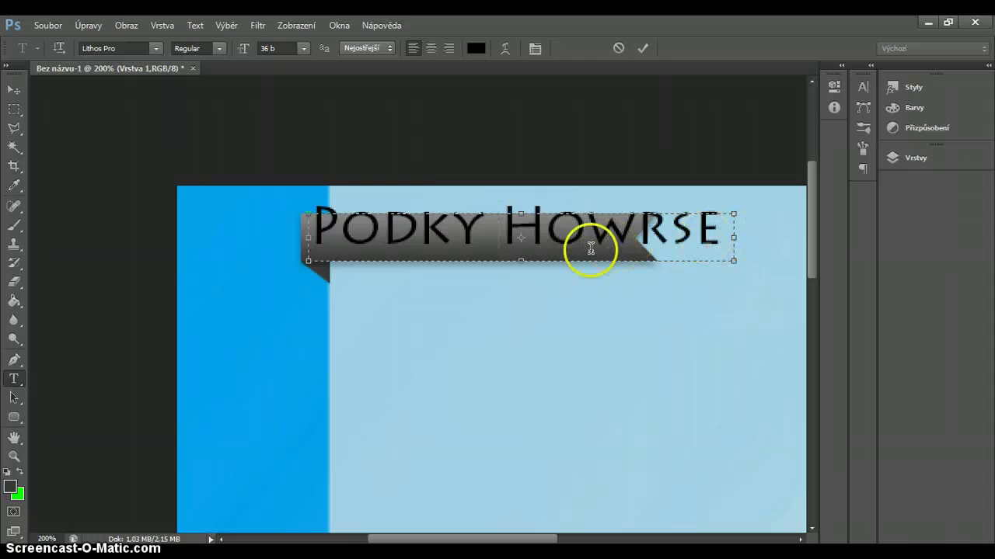
triple_click(727, 232)
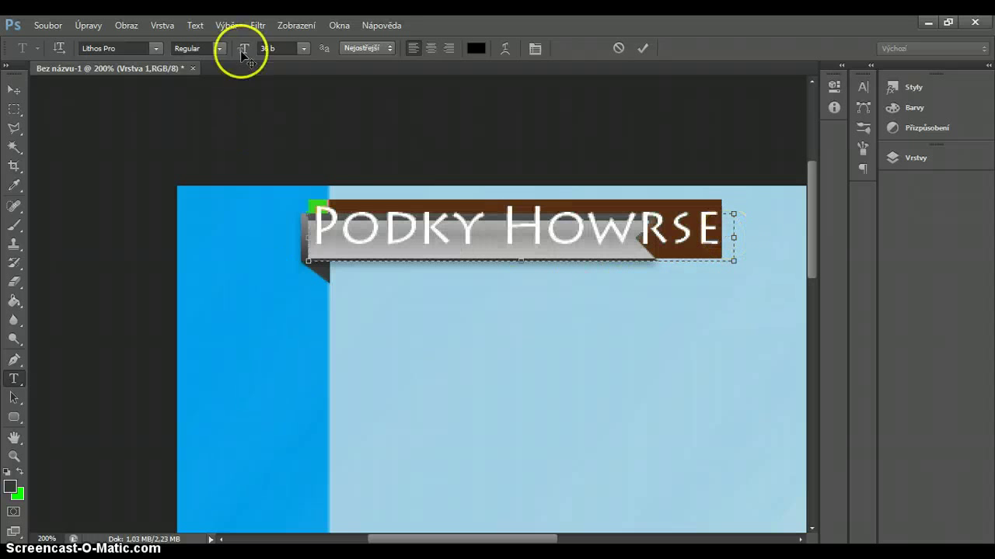
left_click(303, 48)
left_click(290, 230)
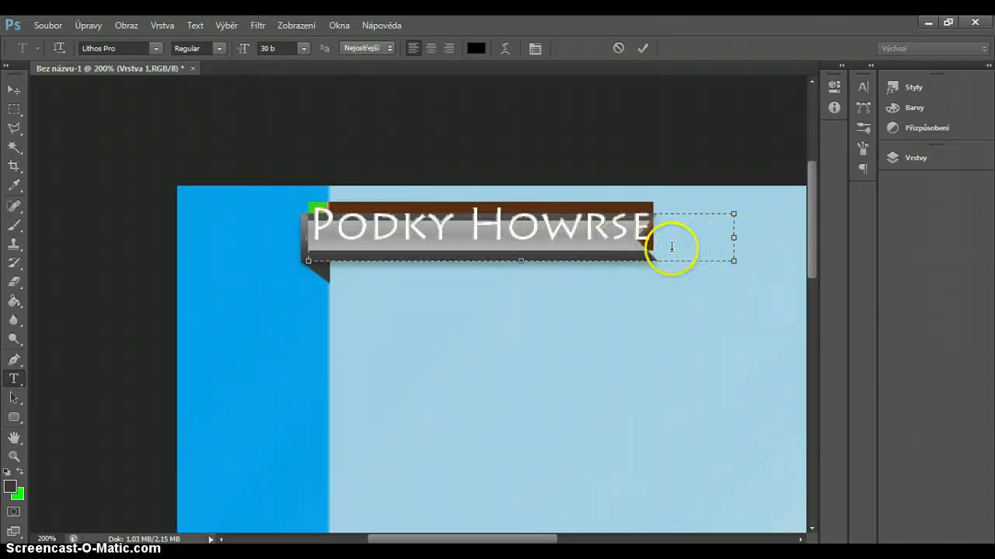
left_click(304, 49)
left_click(295, 218)
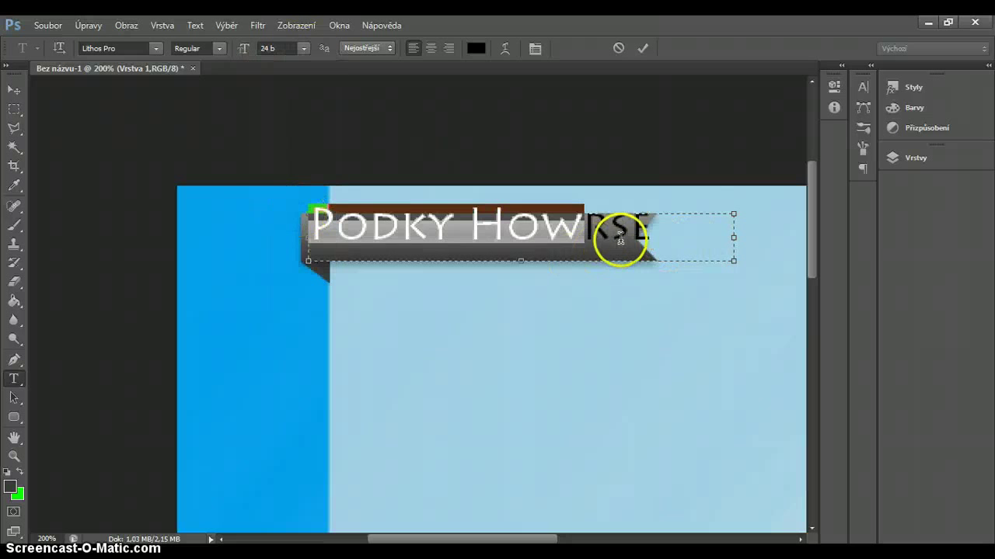
left_click(627, 243)
- Move the Podky Howrse text slightly down and to the right within the ribbon, and commit the text edit
left_click_drag(391, 191, 407, 207)
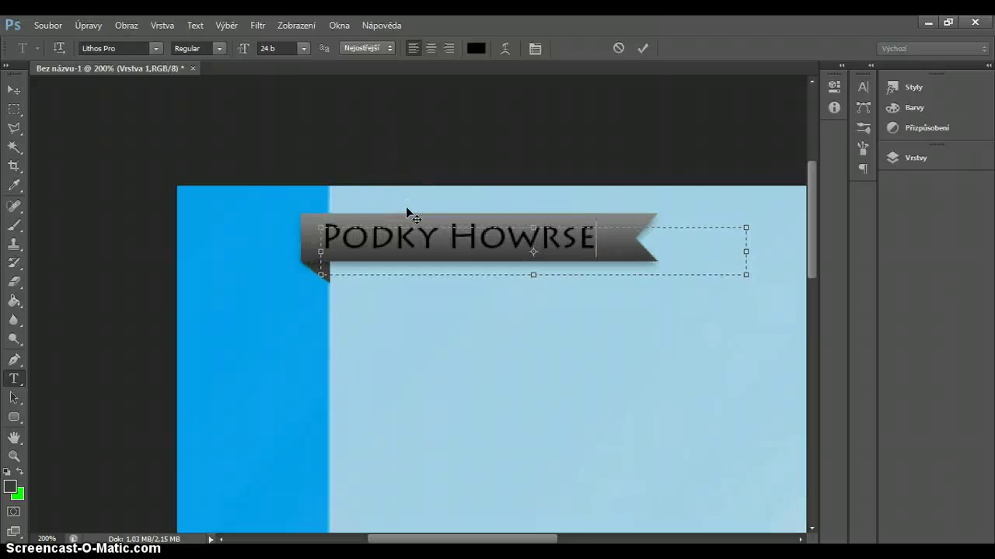
left_click(642, 49)
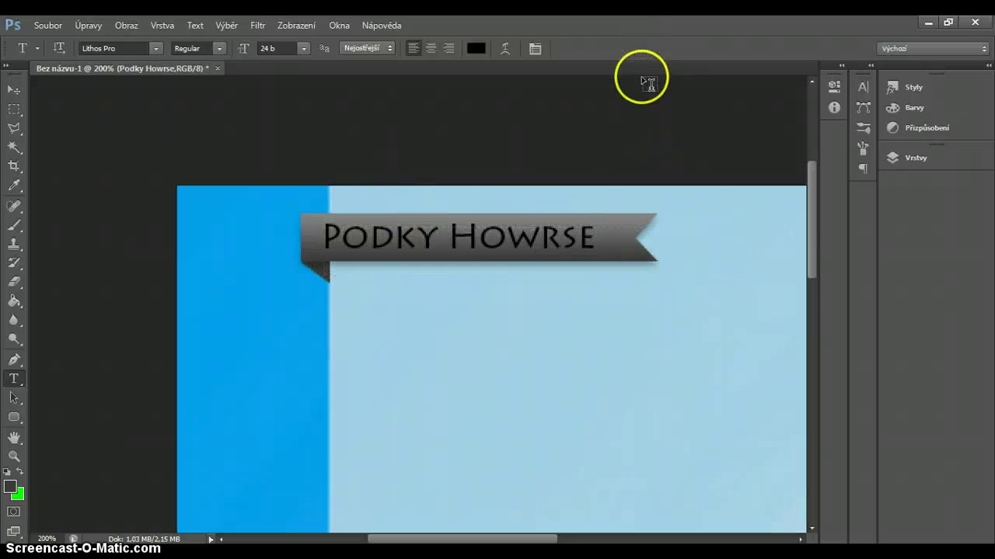
key("ctrl+minus")
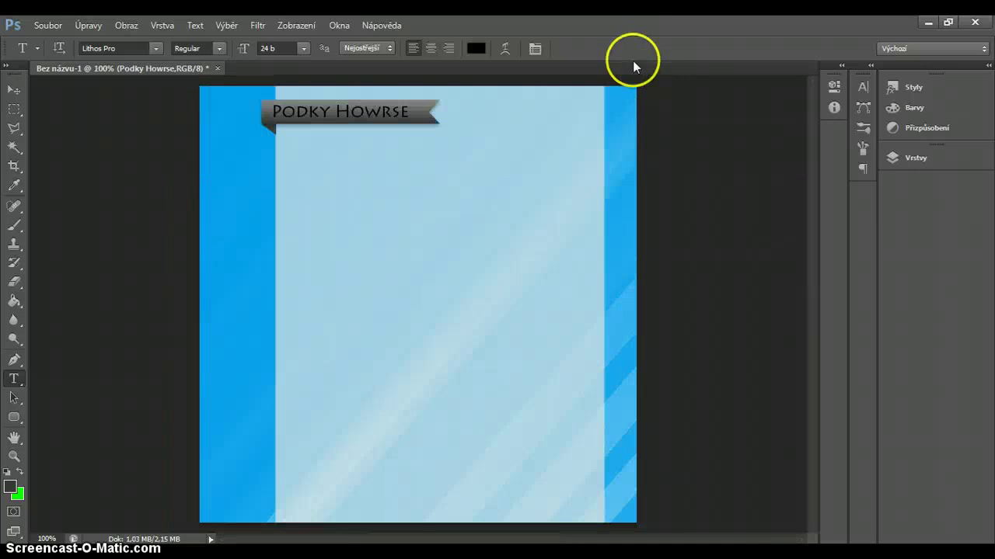
- Add a Color Overlay to the Podky Howrse text layer using the dark grey 3c3c3c sampled from the ribbon
left_click(947, 153)
double_click(797, 262)
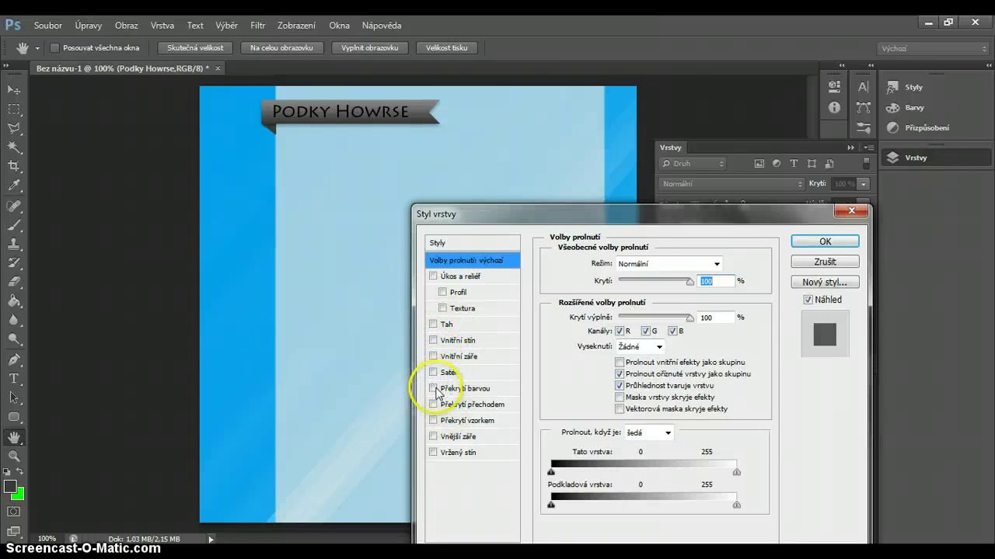
left_click(433, 389)
left_click(501, 389)
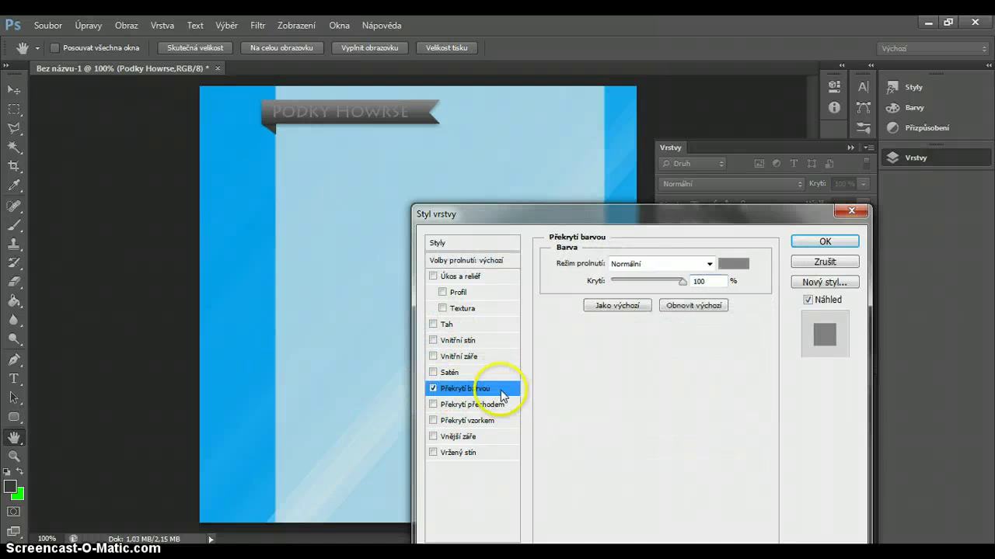
left_click(729, 267)
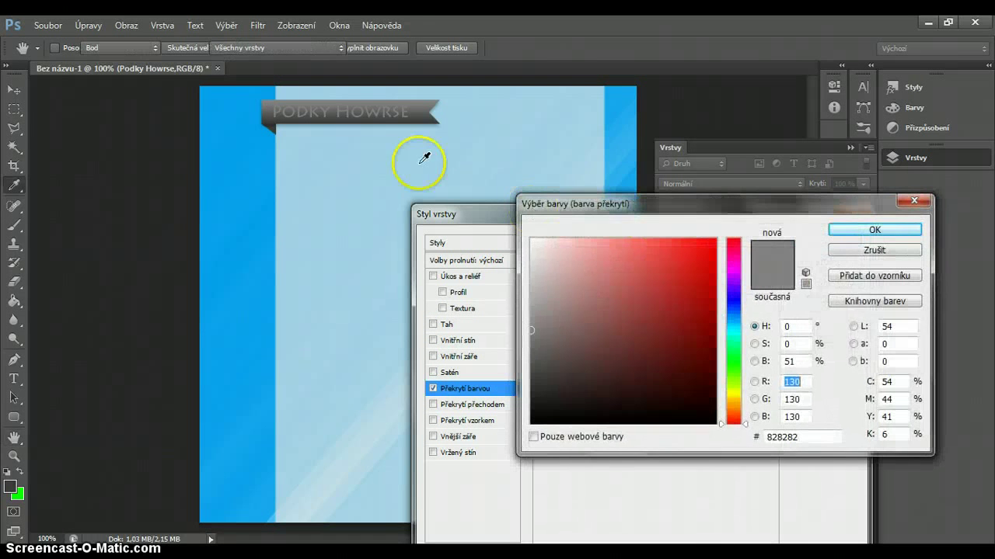
left_click(417, 117)
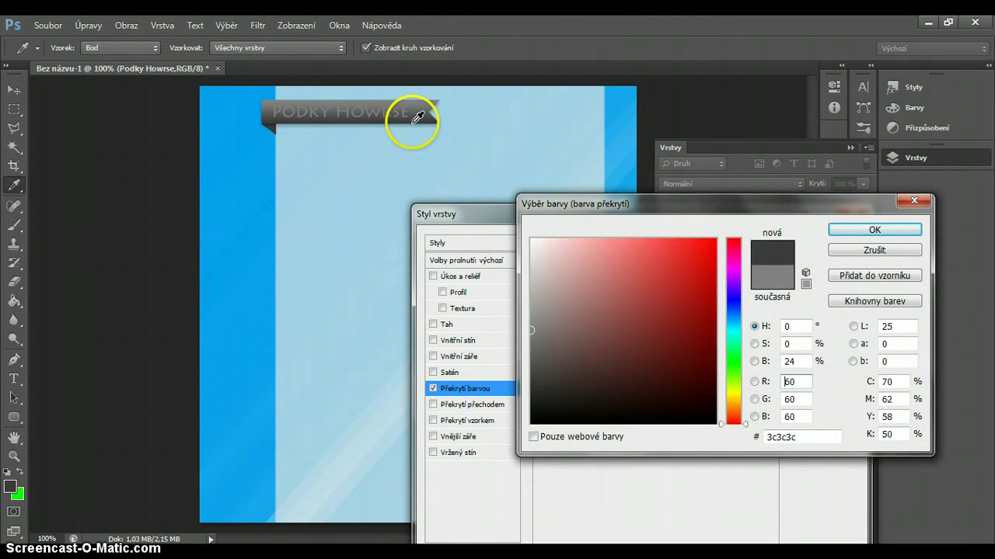
left_click(854, 229)
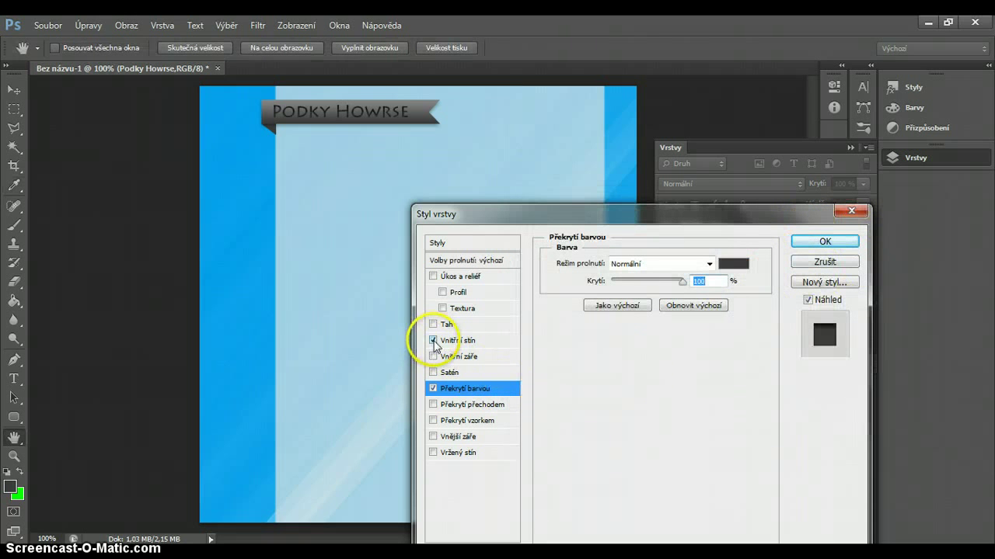
- Add an Inner Shadow to the Podky Howrse text with a distance of 1 px and a size of 2 px
left_click(486, 342)
left_click_drag(691, 282, 655, 280)
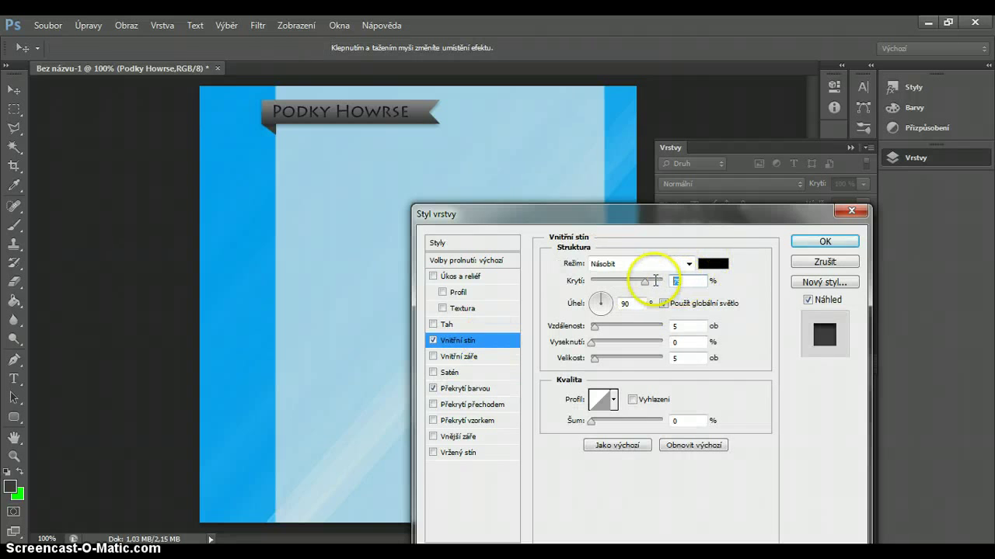
left_click_drag(695, 324, 634, 340)
type("1")
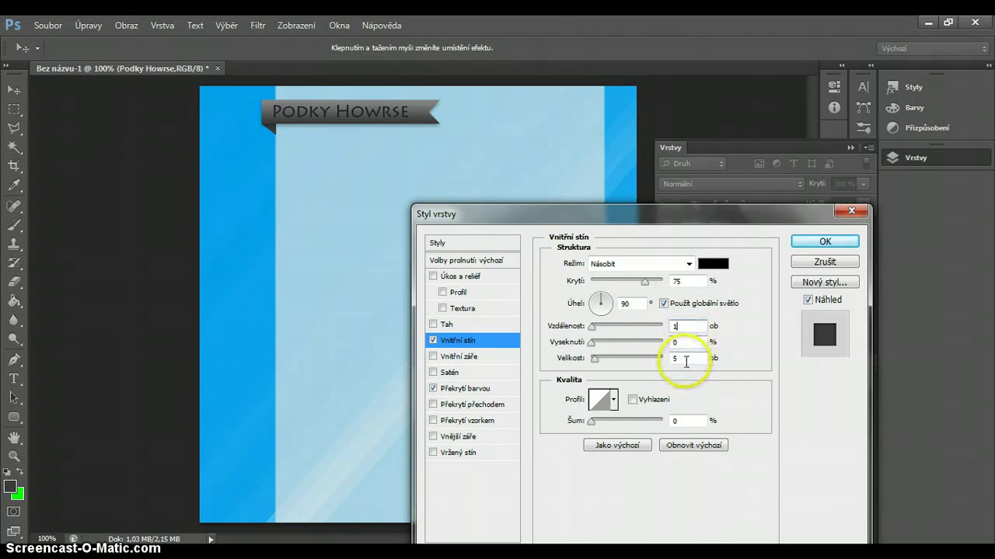
left_click_drag(690, 359, 639, 360)
type("1")
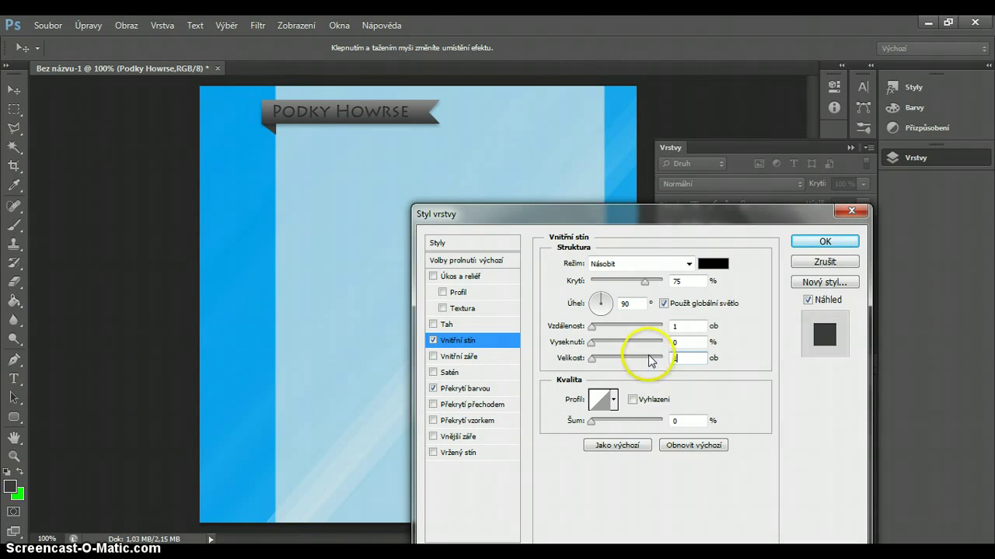
- Add a Drop Shadow to the Podky Howrse text in white (ffffff) with the Normal (Normální) blend mode
left_click(433, 453)
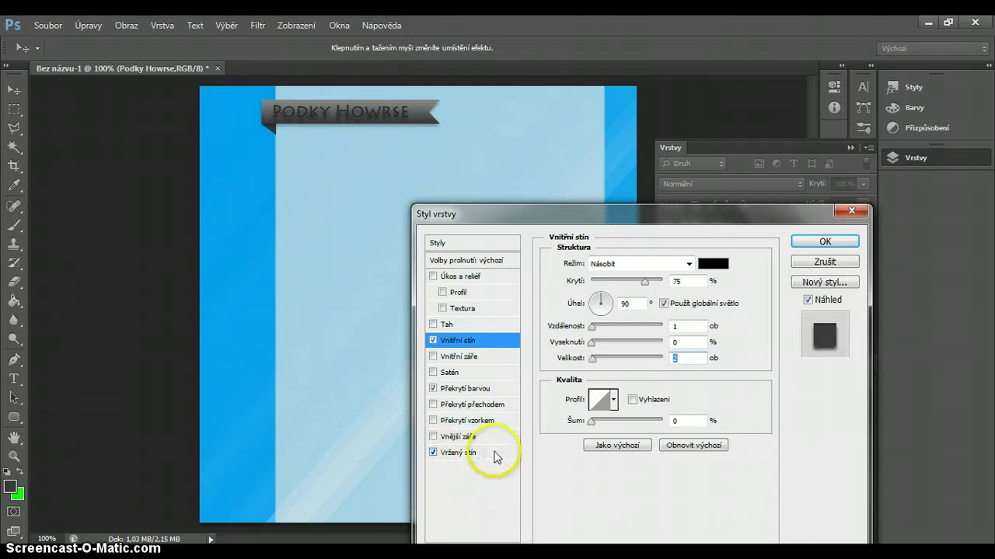
left_click(490, 458)
left_click(713, 263)
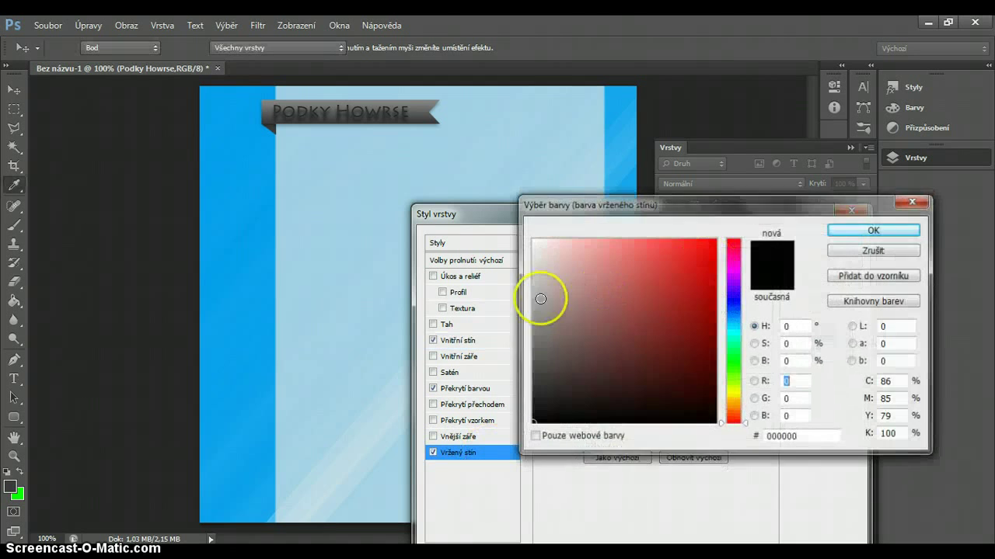
left_click_drag(549, 269, 514, 232)
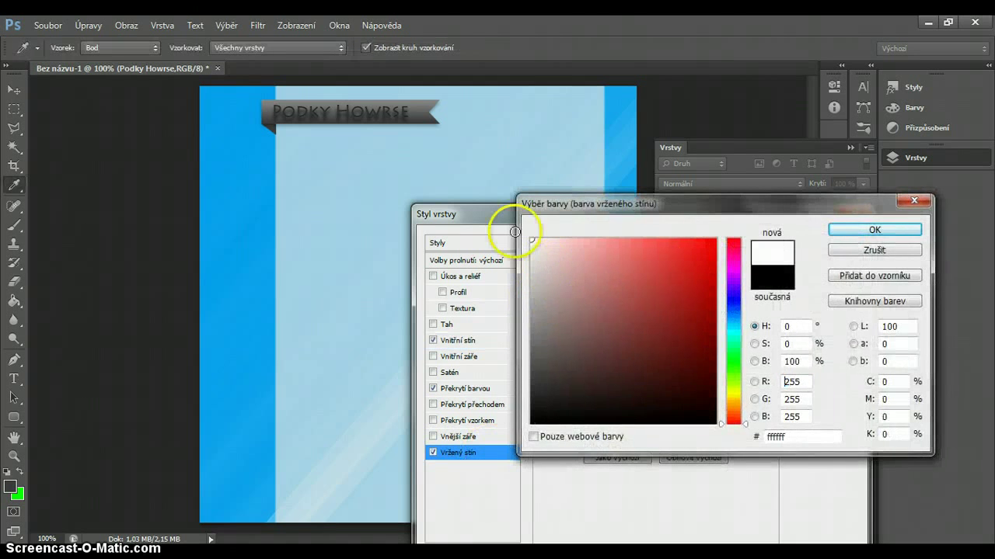
left_click(874, 230)
left_click(688, 264)
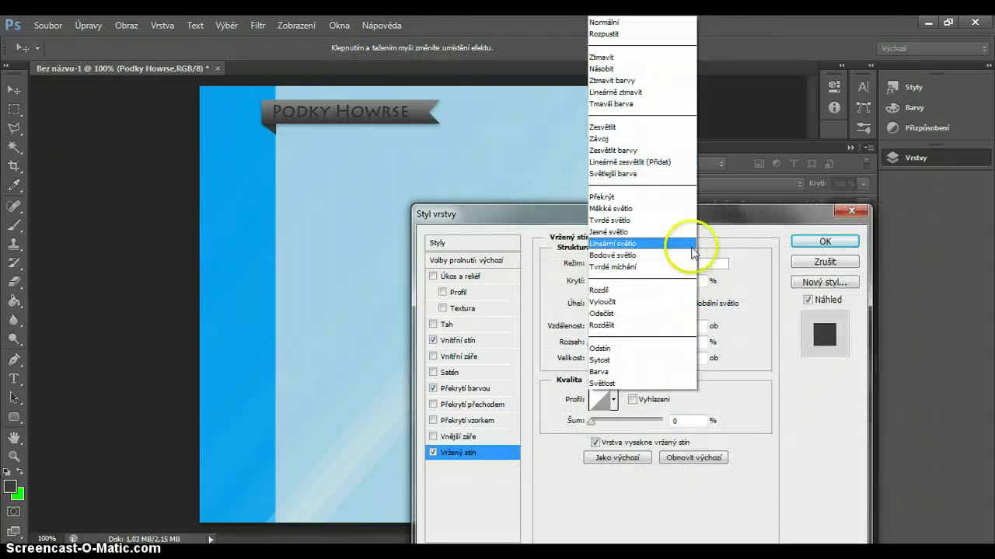
left_click(606, 23)
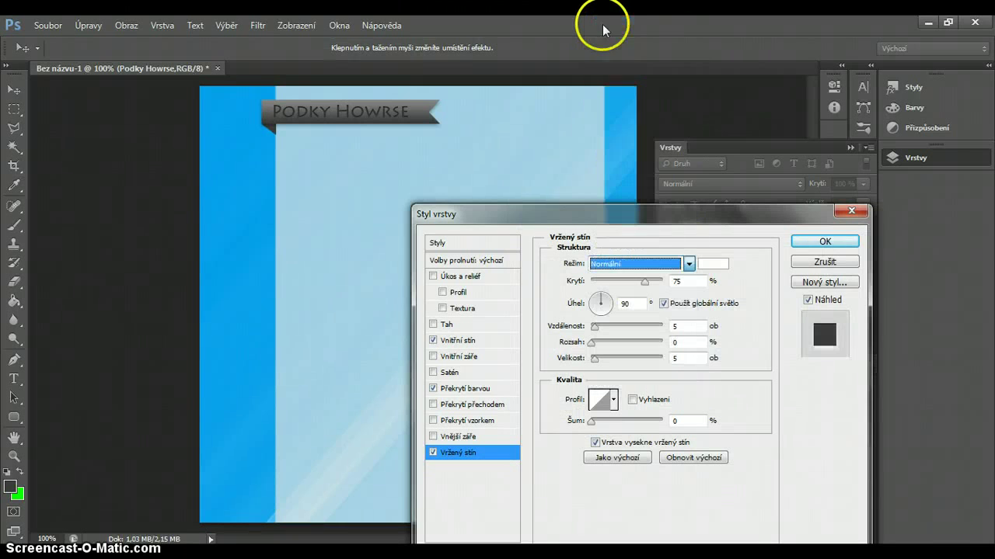
- Set the text's drop shadow to distance 1 px, size 1 px and opacity 30%, and apply the layer style
double_click(685, 327)
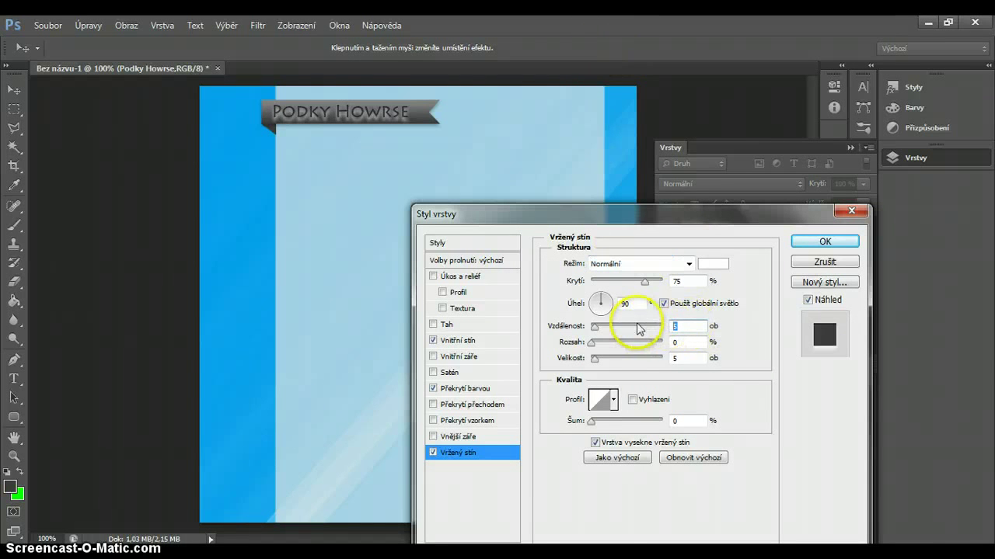
type("1")
double_click(678, 357)
type("1")
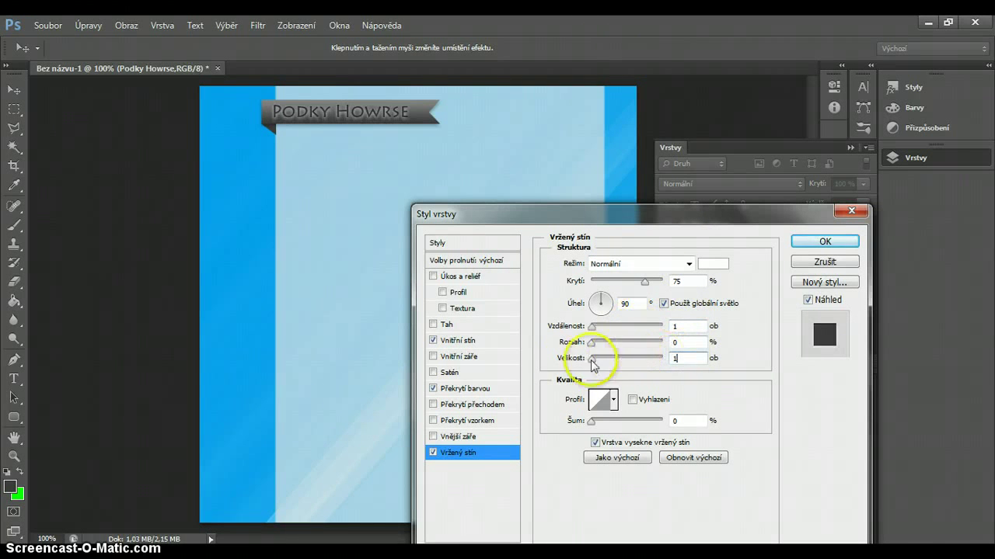
double_click(684, 281)
type("30")
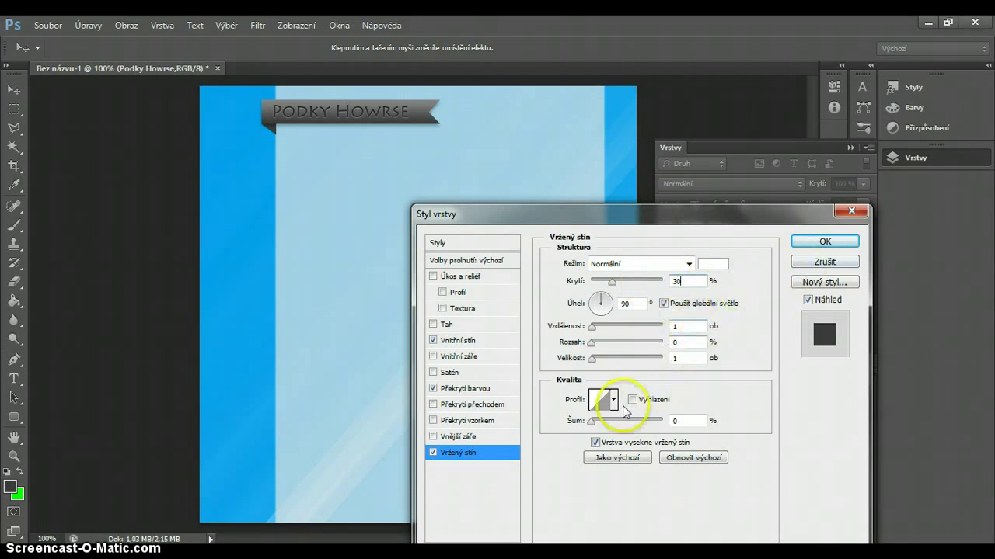
left_click(815, 250)
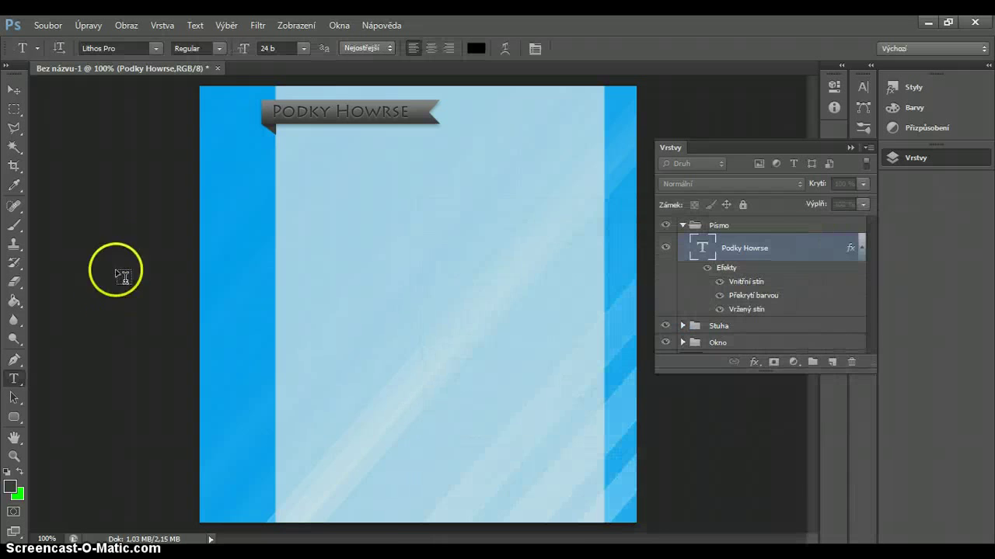